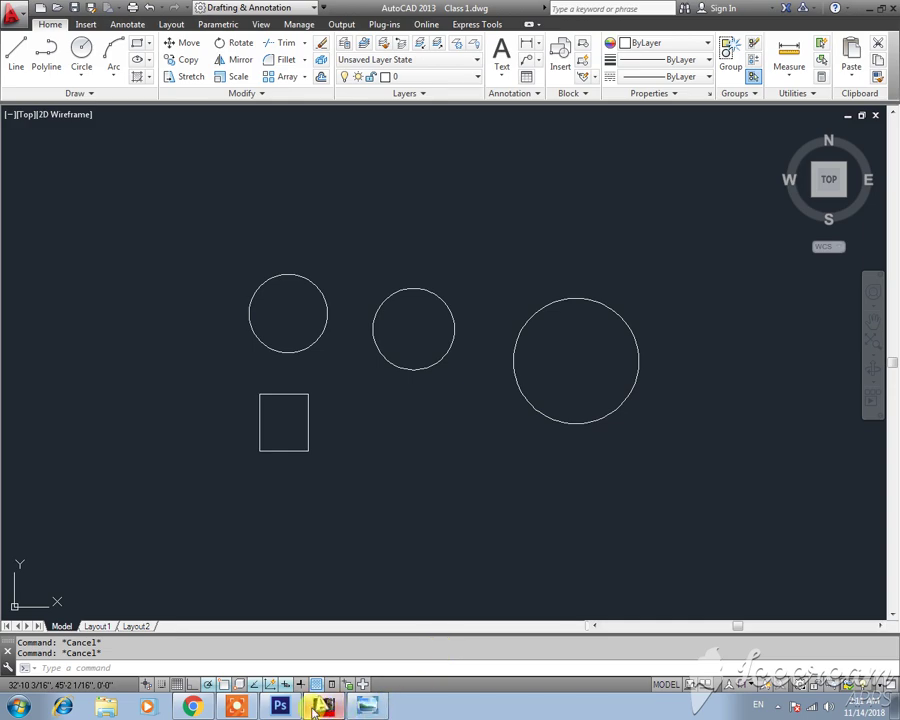
- Show the Lecture 4 Zoom Command title image in Photo Viewer, then return to AutoCAD
{"action": "left_click", "coordinate": [369, 708]}
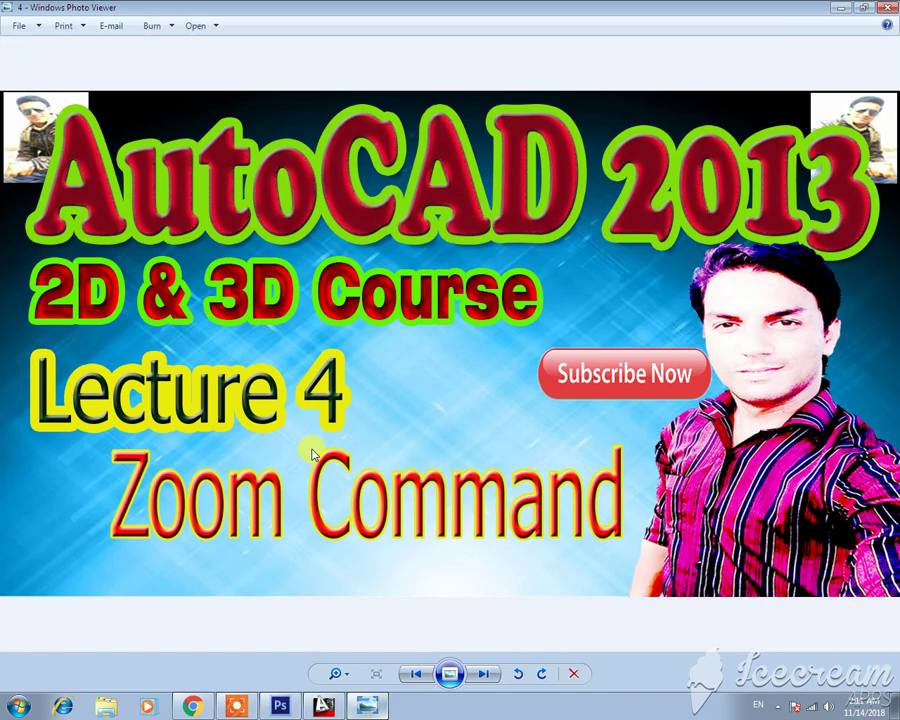
{"action": "left_click", "coordinate": [323, 706]}
- Zoom in on the left circles and square, clearing a mistaken two-circle selection
{"action": "middle_click_drag", "start_coordinate": [349, 380], "coordinate": [299, 358]}
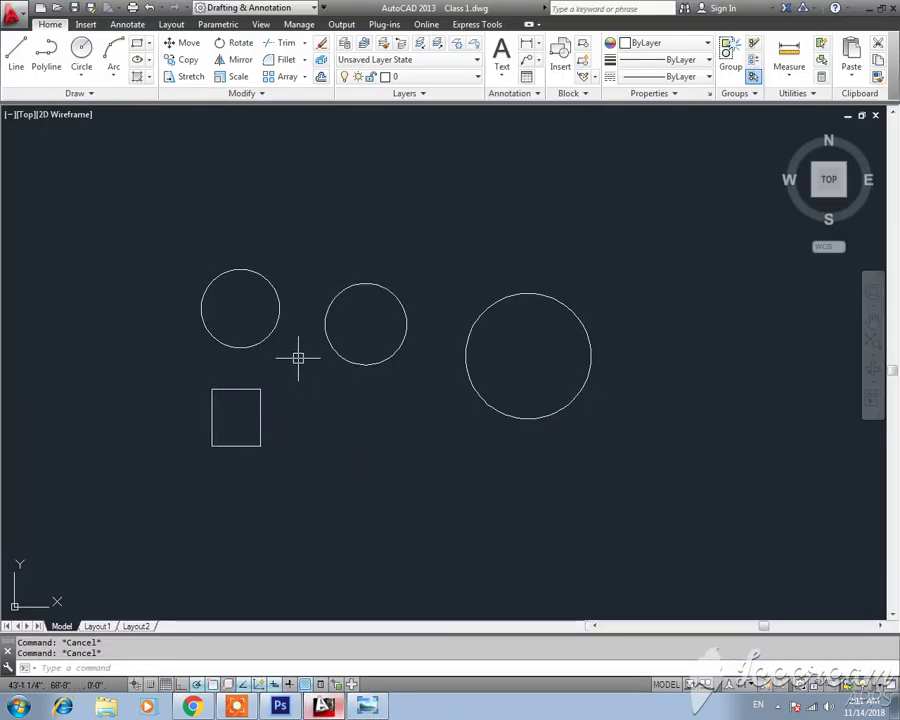
{"action": "scroll", "coordinate": [298, 358], "scroll_direction": "up", "scroll_amount": 6}
{"action": "scroll", "coordinate": [220, 385], "scroll_direction": "down", "scroll_amount": 4}
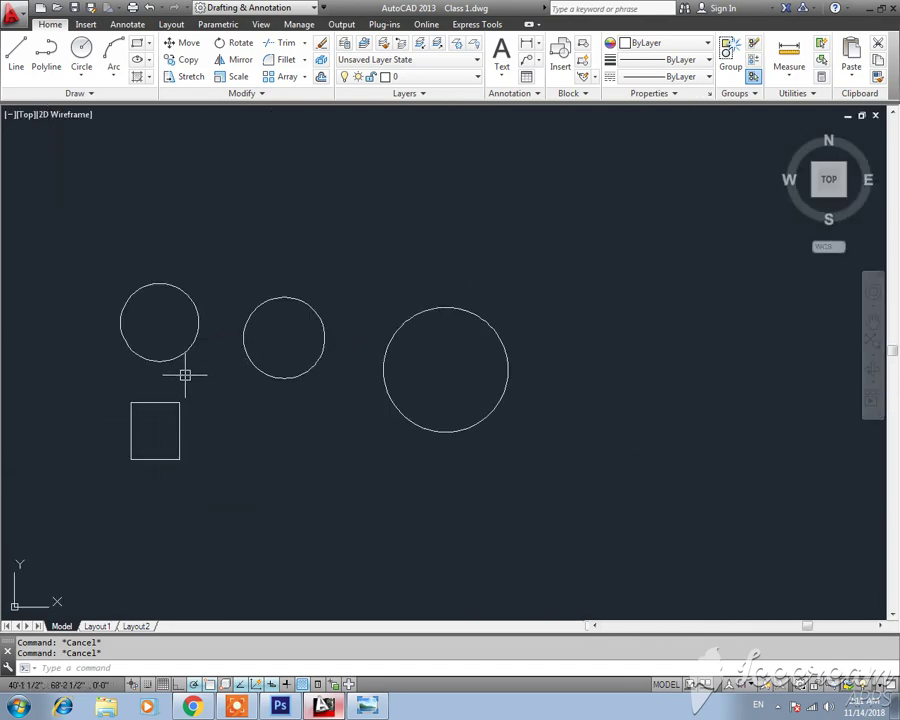
{"action": "left_click", "coordinate": [368, 233]}
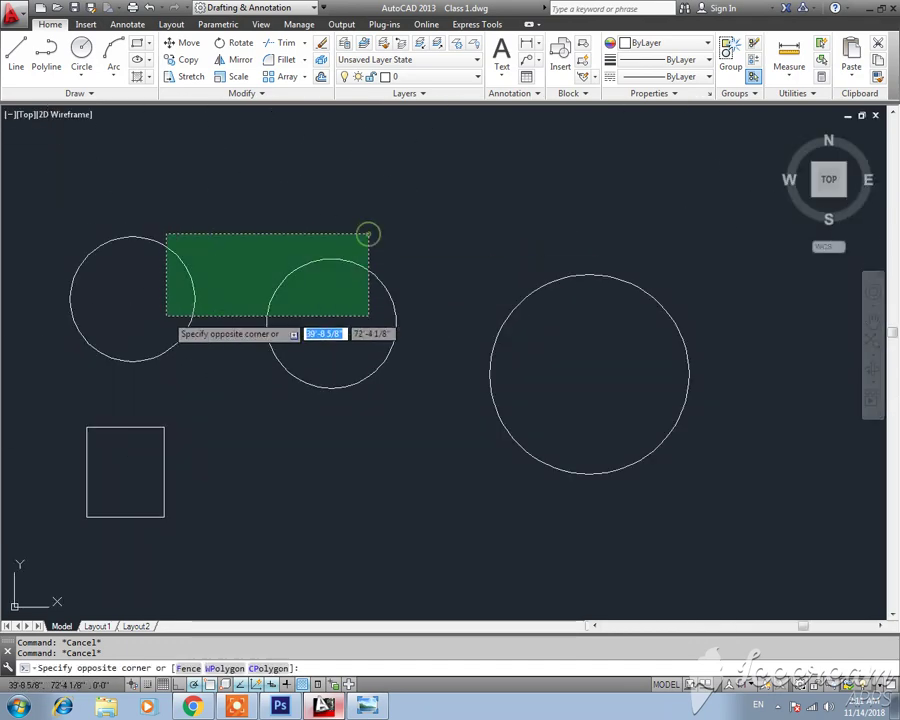
{"action": "left_click", "coordinate": [166, 316]}
{"action": "type", "text": "c"}
{"action": "key", "text": "Return"}
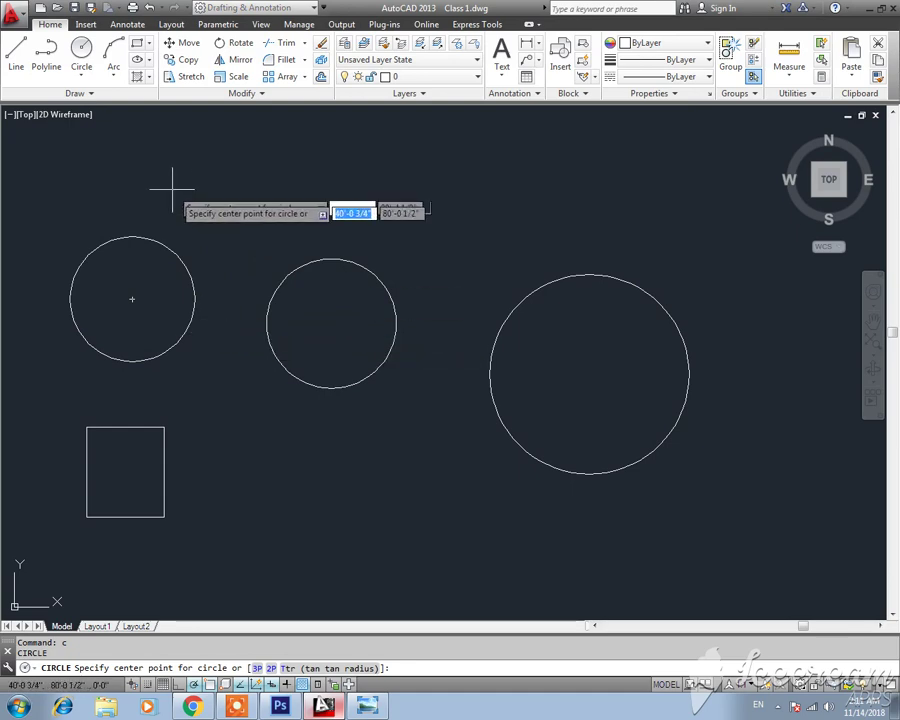
{"action": "middle_click_drag", "start_coordinate": [203, 226], "coordinate": [208, 296]}
{"action": "key", "text": "Escape"}
- Select the left circle and start COPY with a base point above it
{"action": "left_click", "coordinate": [199, 300]}
{"action": "left_click", "coordinate": [140, 320]}
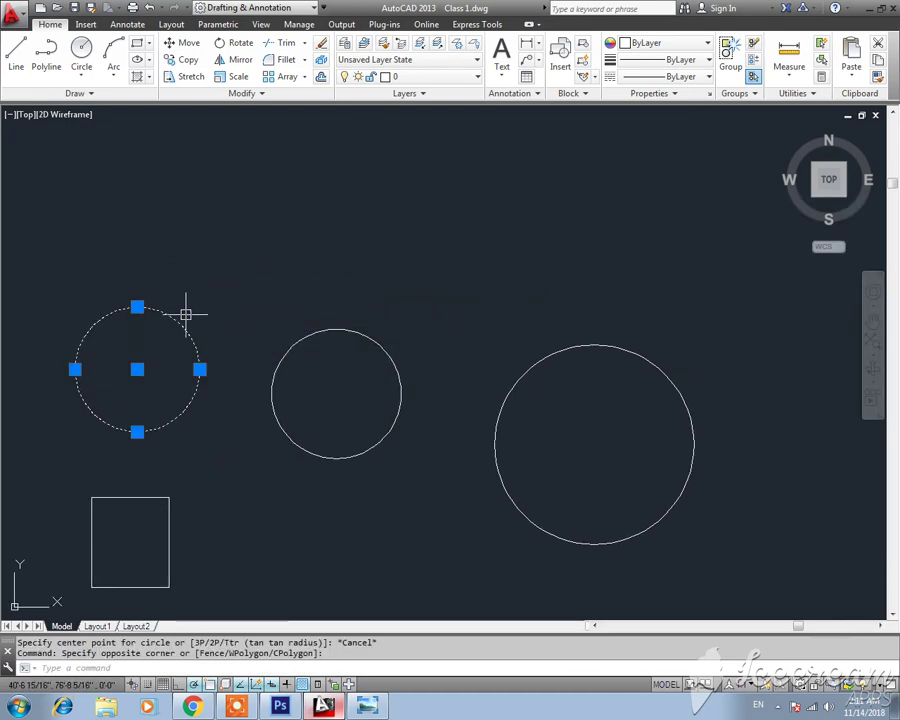
{"action": "type", "text": "c"}
{"action": "key", "text": "Return"}
{"action": "left_click", "coordinate": [150, 228]}
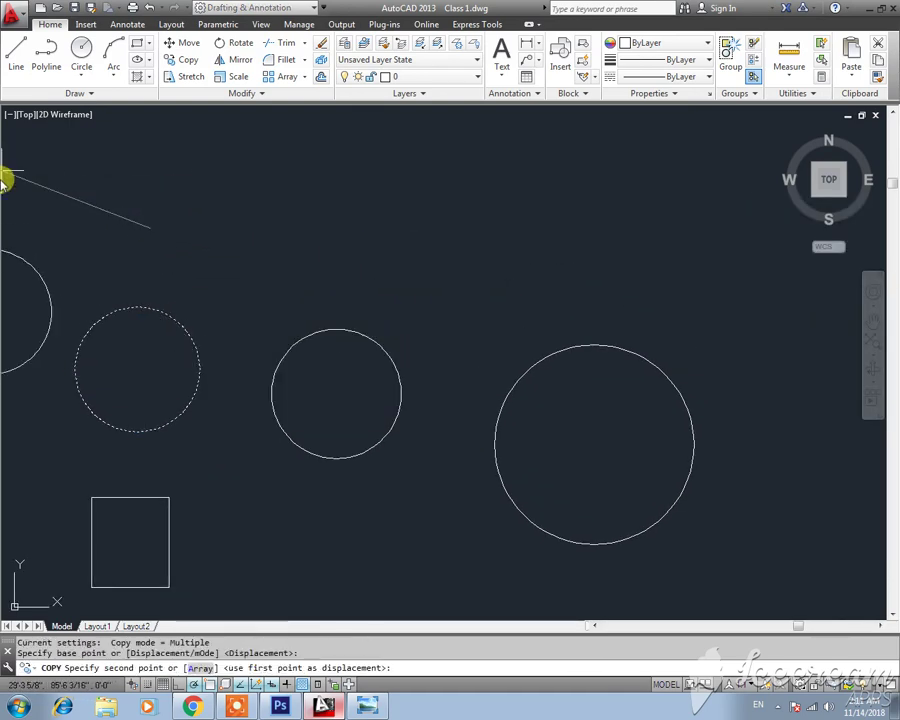
{"action": "scroll", "coordinate": [433, 340], "scroll_direction": "down", "scroll_amount": 5}
- Place ten copies of the circle around the original shapes
{"action": "left_click", "coordinate": [175, 381]}
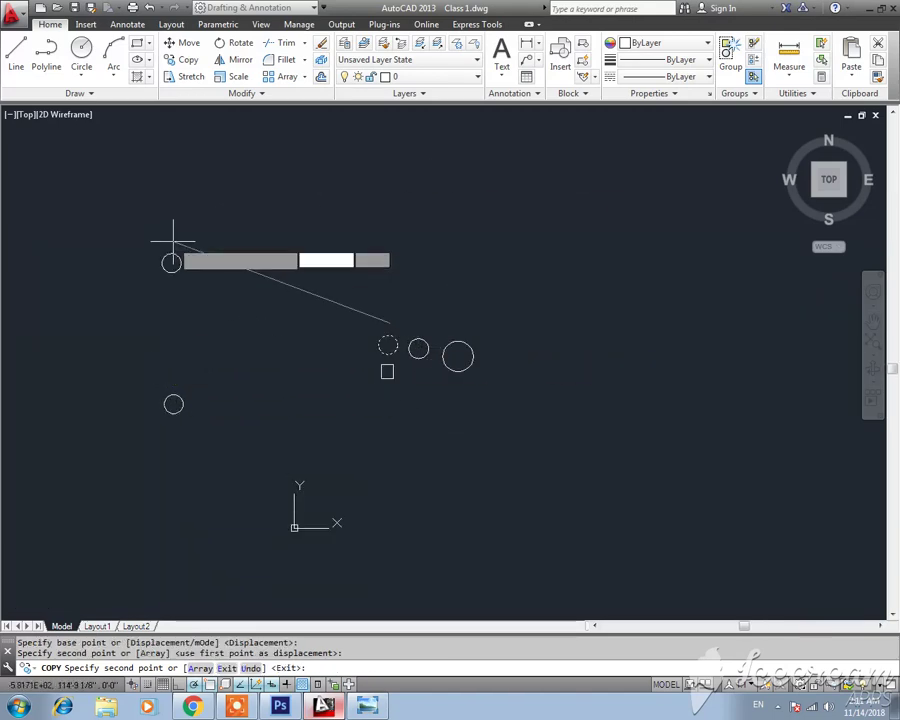
{"action": "left_click", "coordinate": [173, 241]}
{"action": "left_click", "coordinate": [260, 381]}
{"action": "left_click", "coordinate": [155, 488]}
{"action": "left_click", "coordinate": [85, 281]}
{"action": "left_click", "coordinate": [88, 196]}
{"action": "left_click", "coordinate": [492, 205]}
{"action": "left_click", "coordinate": [748, 242]}
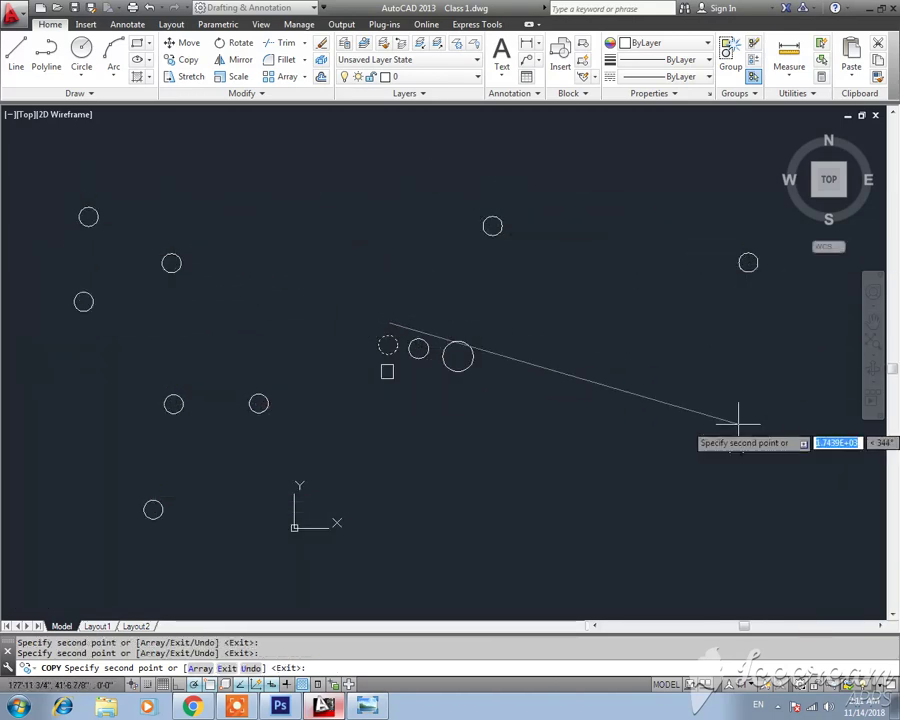
{"action": "left_click", "coordinate": [736, 425]}
{"action": "left_click", "coordinate": [554, 527]}
- Place seven more circle copies across the top and right, then end the copy
{"action": "left_click", "coordinate": [467, 124]}
{"action": "left_click", "coordinate": [553, 262]}
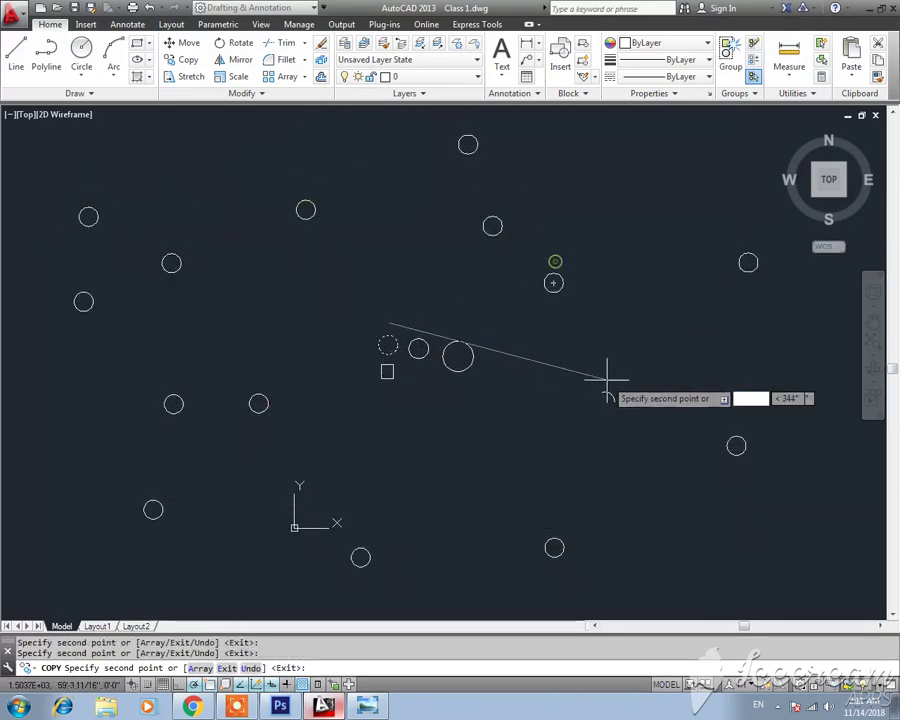
{"action": "left_click", "coordinate": [765, 324]}
{"action": "left_click", "coordinate": [721, 160]}
{"action": "left_click", "coordinate": [406, 165]}
{"action": "left_click", "coordinate": [237, 158]}
{"action": "left_click", "coordinate": [171, 146]}
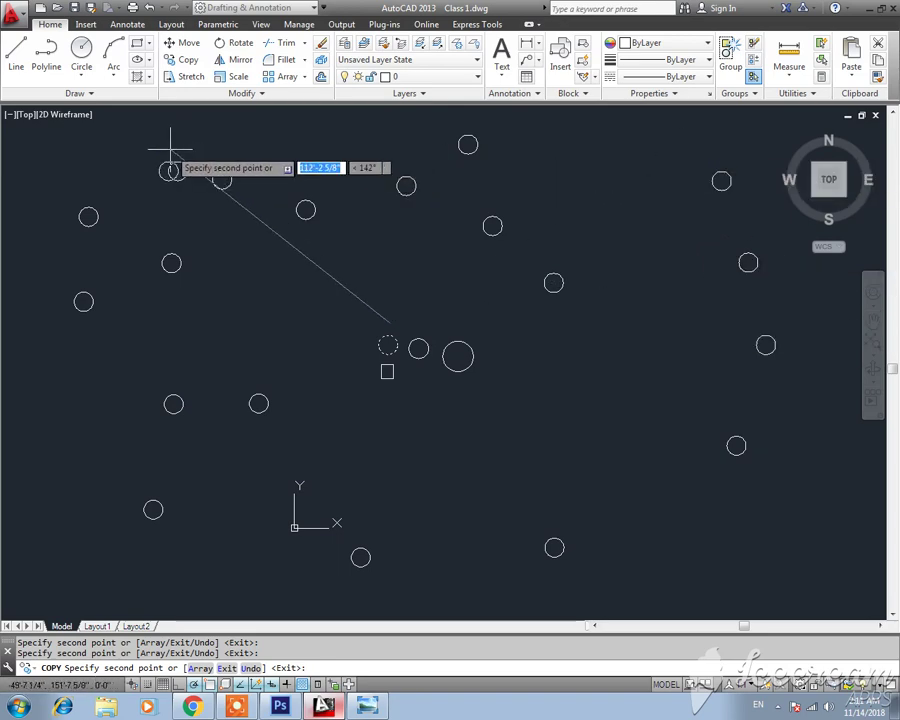
{"action": "key", "text": "Escape"}
{"action": "scroll", "coordinate": [318, 315], "scroll_direction": "up", "scroll_amount": 10}
{"action": "scroll", "coordinate": [325, 322], "scroll_direction": "down", "scroll_amount": 3}
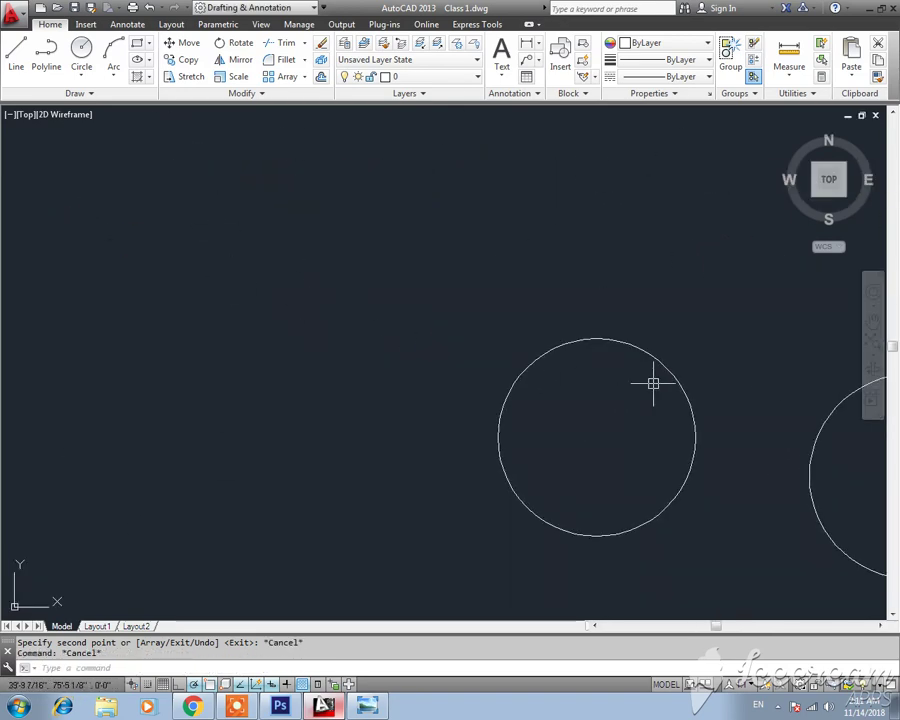
- Start ZOOM from the Z autocomplete so All, Center, Dynamic, Extents, Previous, Scale, Window and Object are offered
{"action": "scroll", "coordinate": [650, 380], "scroll_direction": "up", "scroll_amount": 5}
{"action": "mouse_move", "coordinate": [402, 248]}
{"action": "middle_mouse_down"}
{"action": "mouse_move", "coordinate": [222, 188]}
{"action": "mouse_move", "coordinate": [329, 379]}
{"action": "middle_mouse_up"}
{"action": "scroll", "coordinate": [224, 192], "scroll_direction": "down", "scroll_amount": 5}
{"action": "scroll", "coordinate": [226, 196], "scroll_direction": "down", "scroll_amount": 3}
{"action": "scroll", "coordinate": [329, 379], "scroll_direction": "up", "scroll_amount": 2}
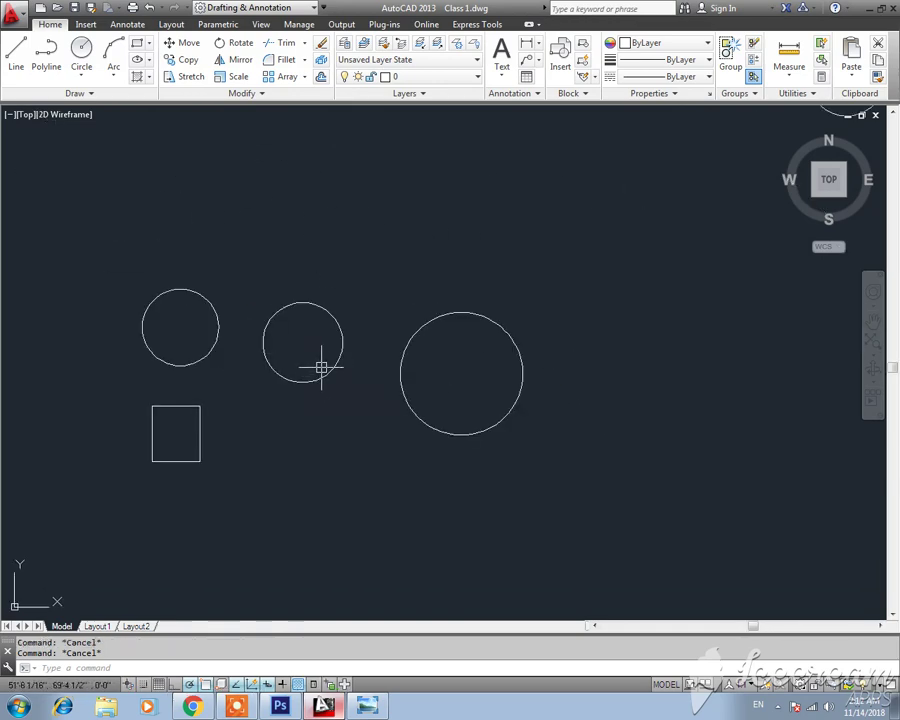
{"action": "type", "text": "z"}
{"action": "key", "text": "Return"}
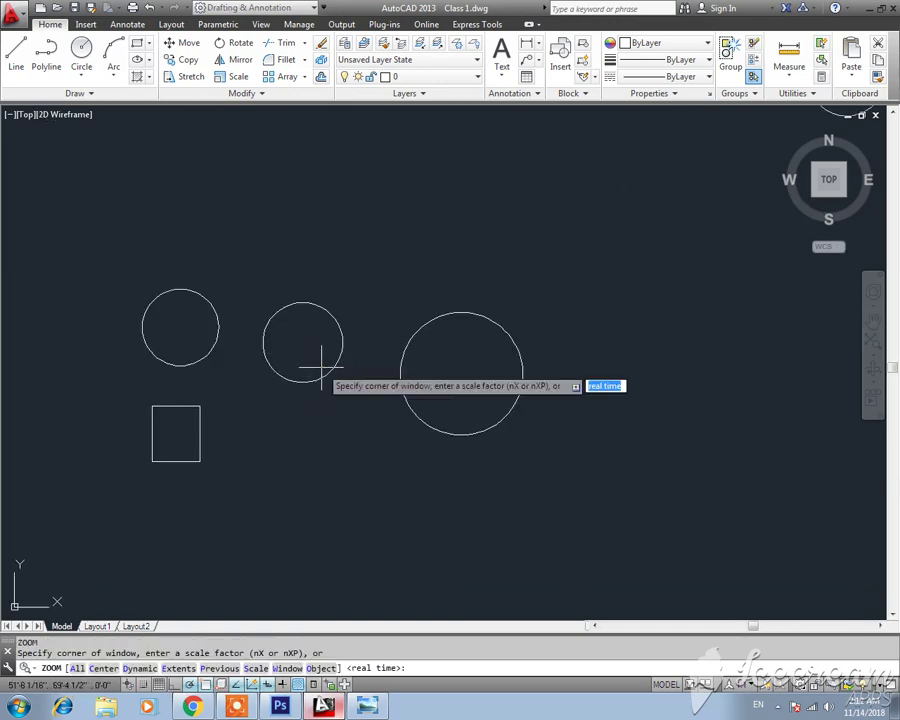
{"action": "key", "text": "Escape"}
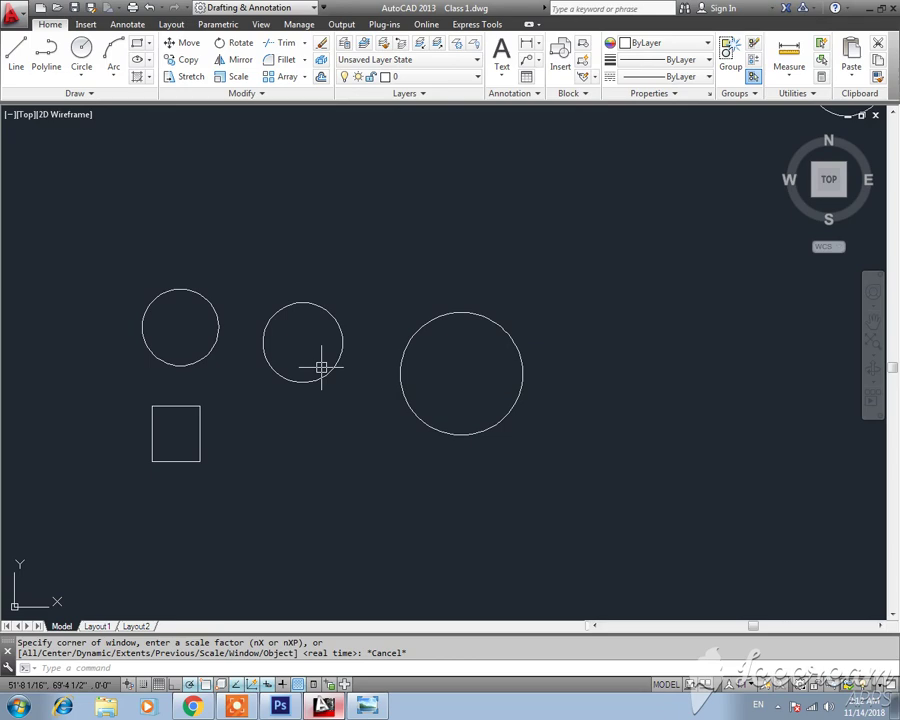
{"action": "type", "text": "z"}
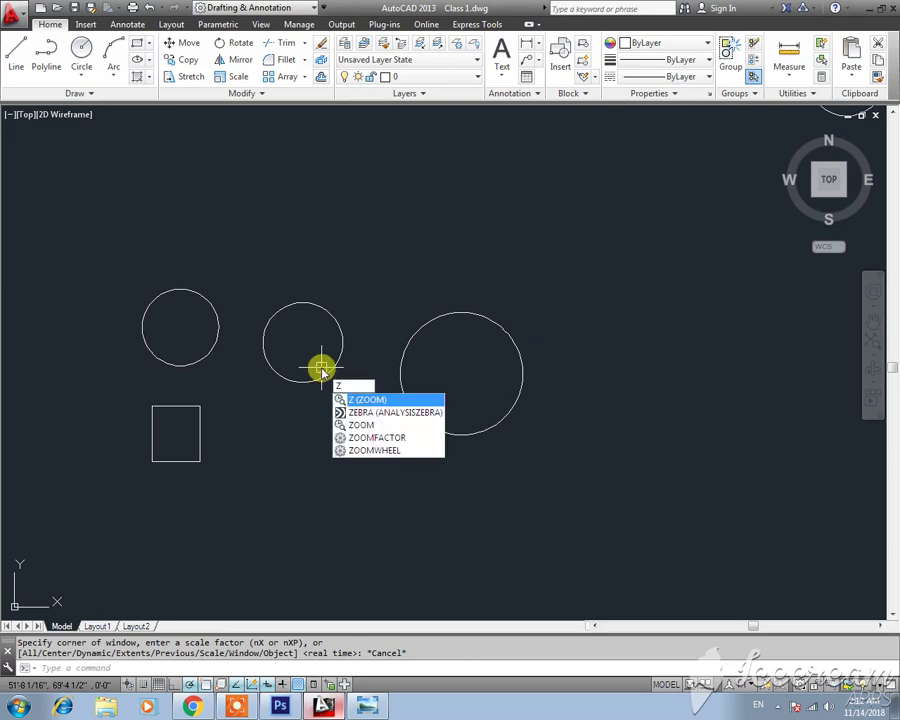
{"action": "key", "text": "Return"}
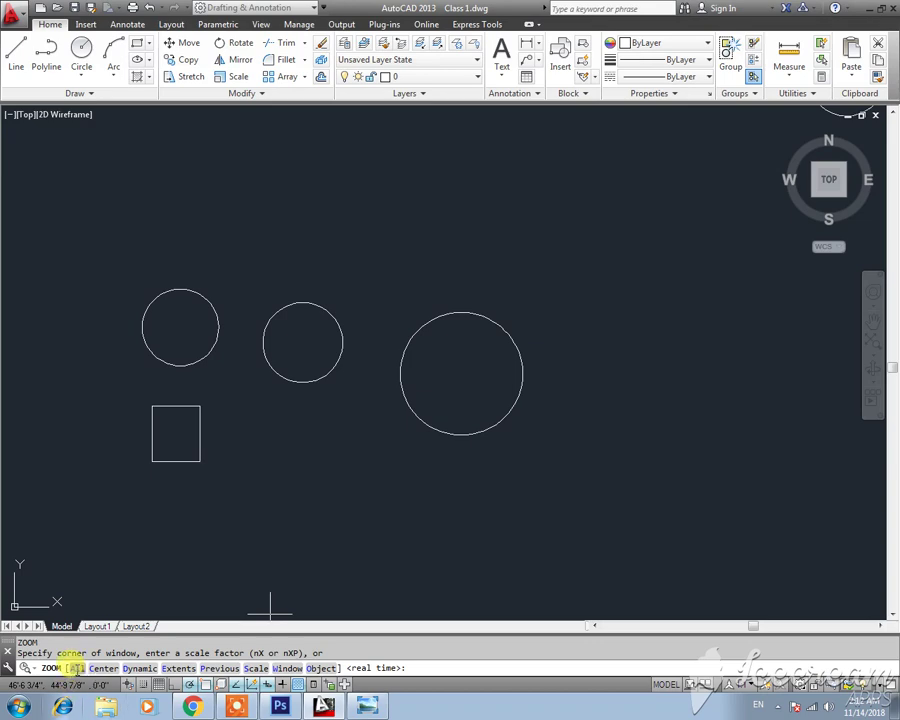
- Zoom All to show every scattered circle, wheel back in near the original shapes, and restart ZOOM
{"action": "left_click", "coordinate": [75, 668]}
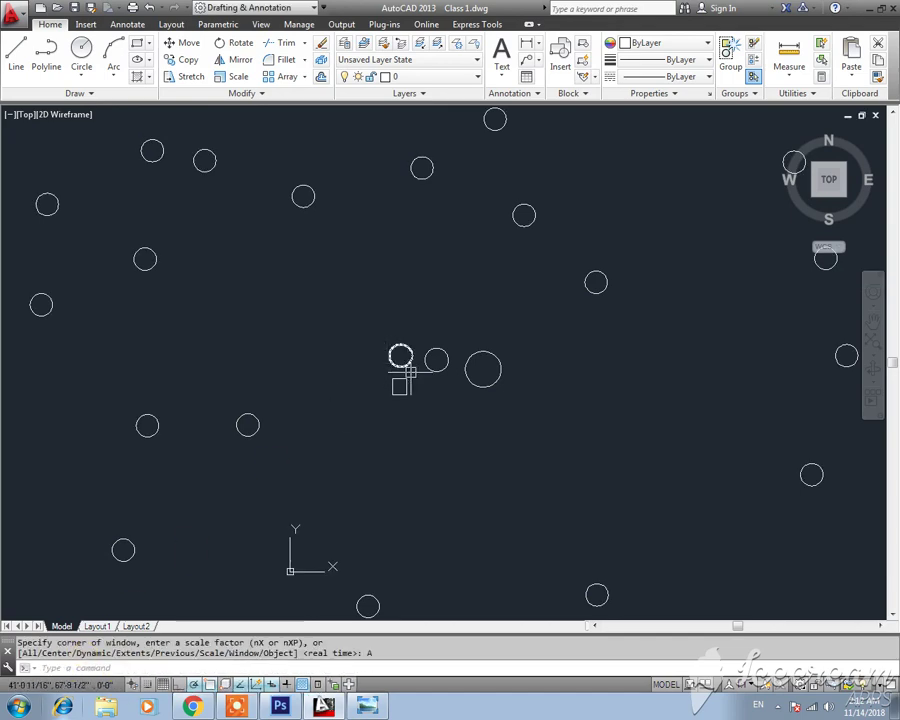
{"action": "mouse_move", "coordinate": [422, 244]}
{"action": "middle_mouse_down"}
{"action": "mouse_move", "coordinate": [394, 322]}
{"action": "mouse_move", "coordinate": [386, 278]}
{"action": "middle_mouse_up"}
{"action": "scroll", "coordinate": [394, 322], "scroll_direction": "down", "scroll_amount": 2}
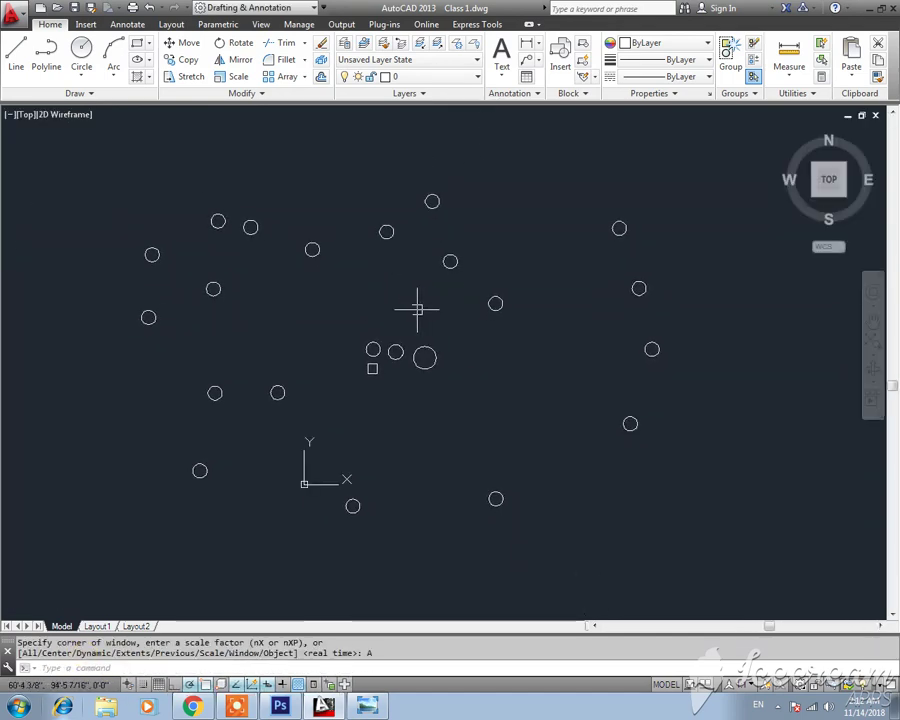
{"action": "scroll", "coordinate": [417, 309], "scroll_direction": "up", "scroll_amount": 2}
{"action": "scroll", "coordinate": [381, 331], "scroll_direction": "up", "scroll_amount": 2}
{"action": "key", "text": "Escape"}
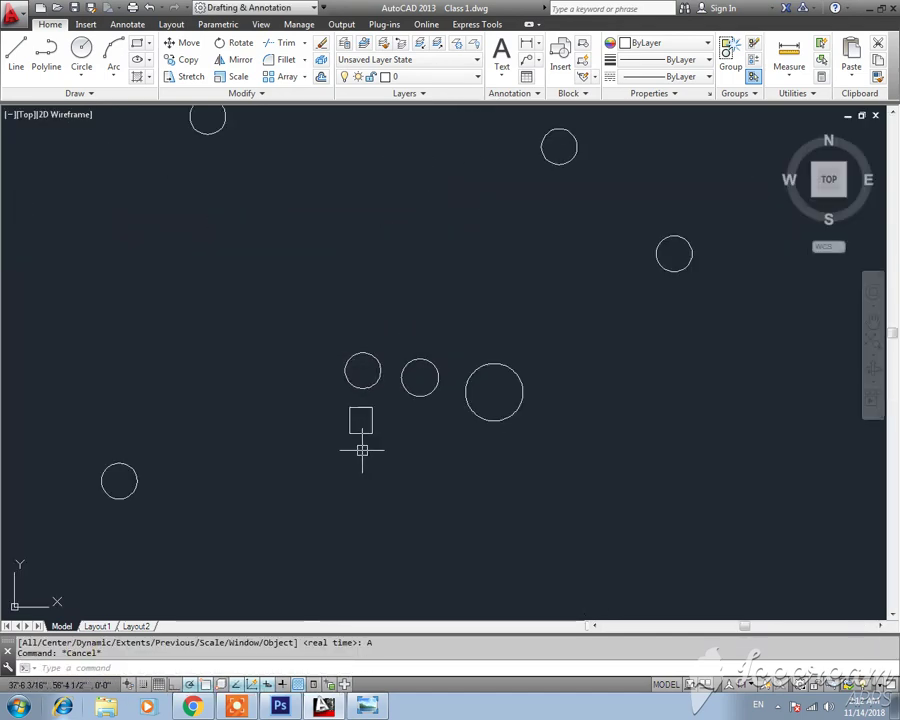
{"action": "key", "text": "Return"}
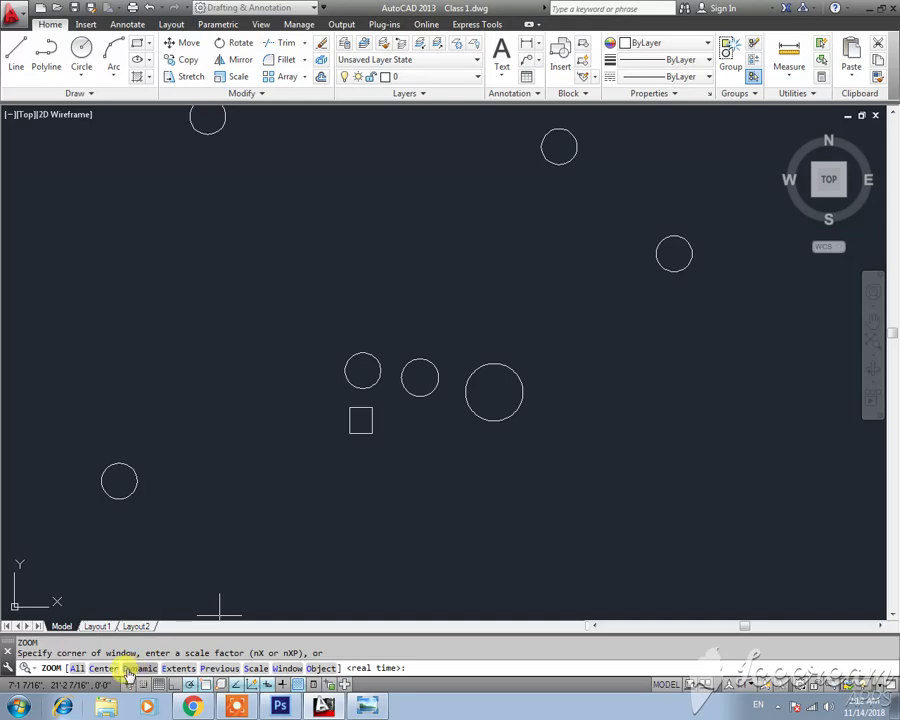
{"action": "left_click", "coordinate": [135, 672]}
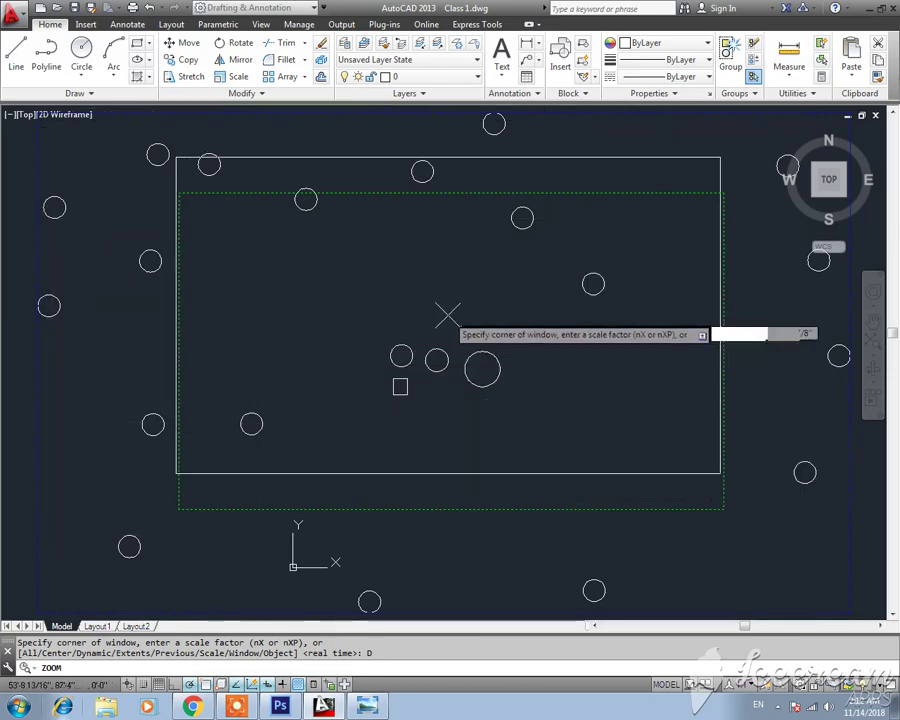
{"action": "left_click", "coordinate": [446, 311]}
{"action": "key", "text": "Escape"}
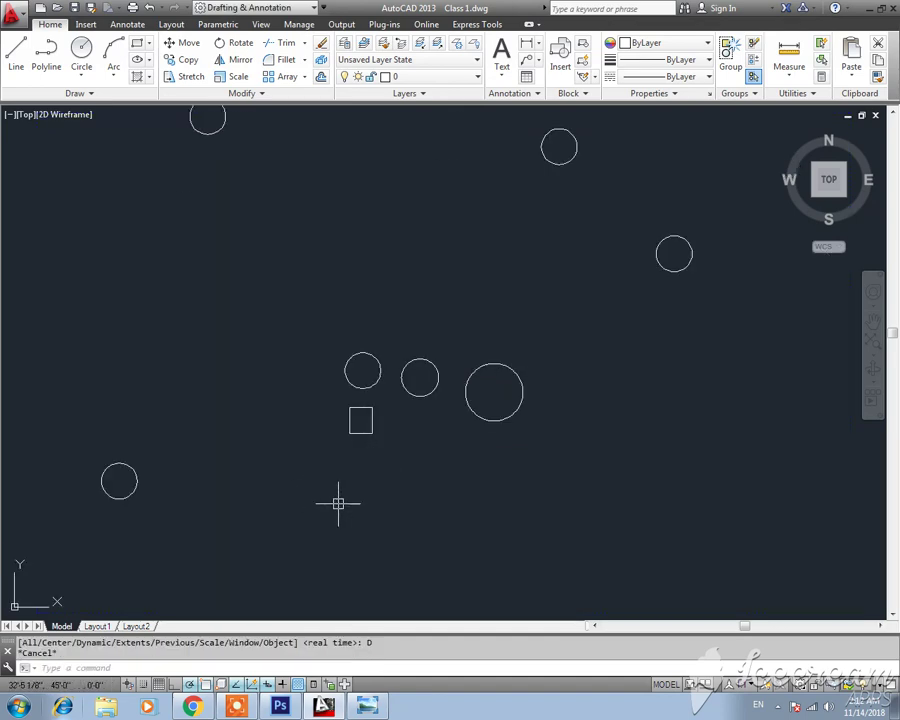
{"action": "right_click", "coordinate": [381, 459]}
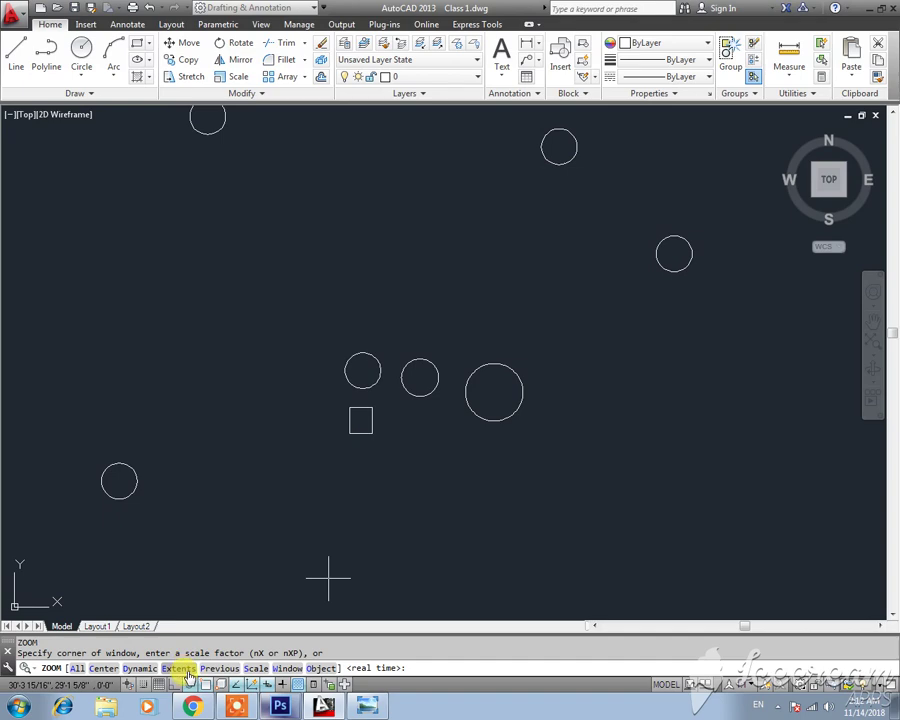
- Zoom Extents to fit all circles and the square, then restart ZOOM
{"action": "scroll", "coordinate": [356, 550], "scroll_direction": "down", "scroll_amount": 3}
{"action": "scroll", "coordinate": [260, 468], "scroll_direction": "up", "scroll_amount": 5}
{"action": "scroll", "coordinate": [475, 438], "scroll_direction": "up", "scroll_amount": 3}
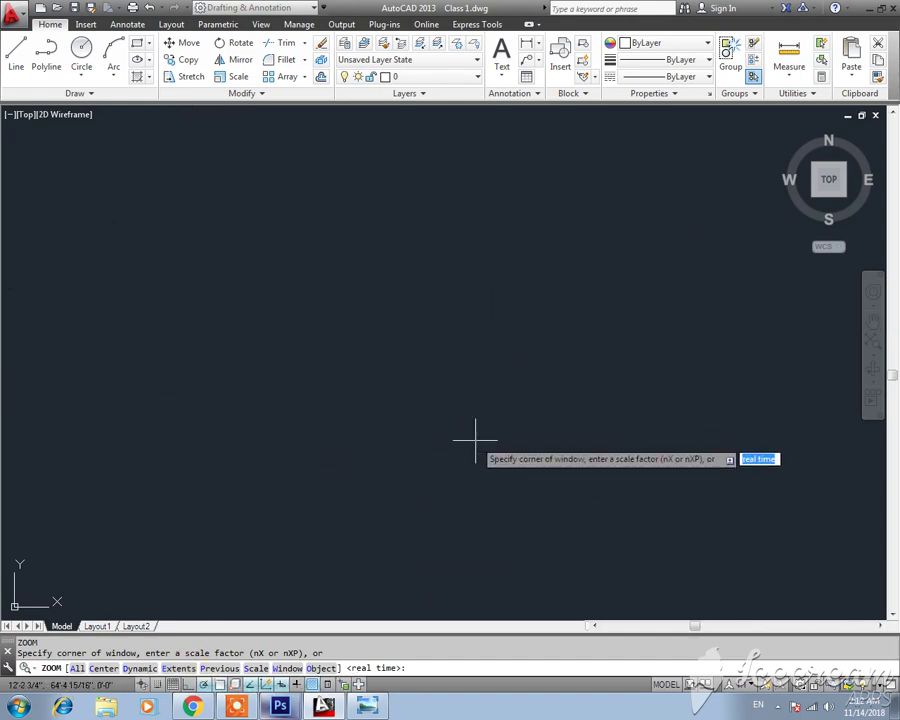
{"action": "scroll", "coordinate": [311, 364], "scroll_direction": "down", "scroll_amount": 3}
{"action": "scroll", "coordinate": [532, 362], "scroll_direction": "down", "scroll_amount": 2}
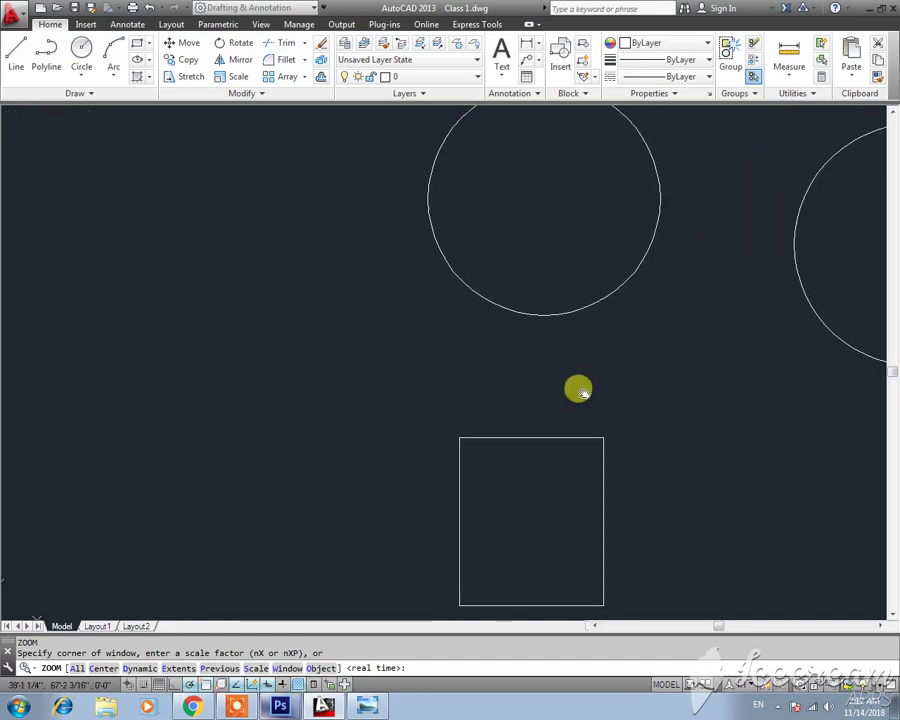
{"action": "middle_click_drag", "start_coordinate": [580, 390], "coordinate": [571, 370]}
{"action": "type", "text": "e"}
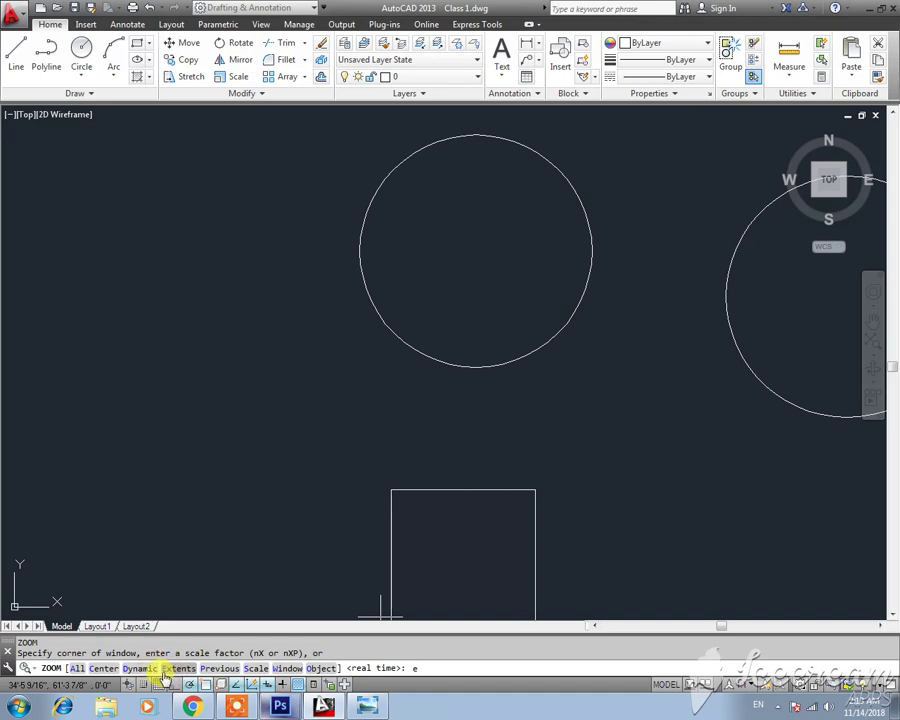
{"action": "key", "text": "Return"}
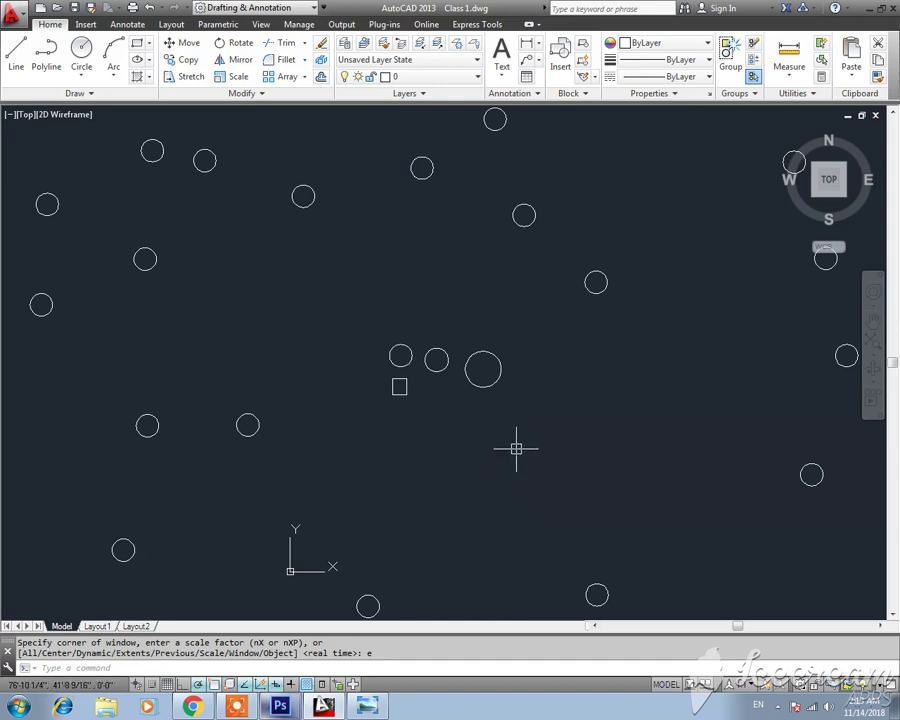
{"action": "key", "text": "Escape"}
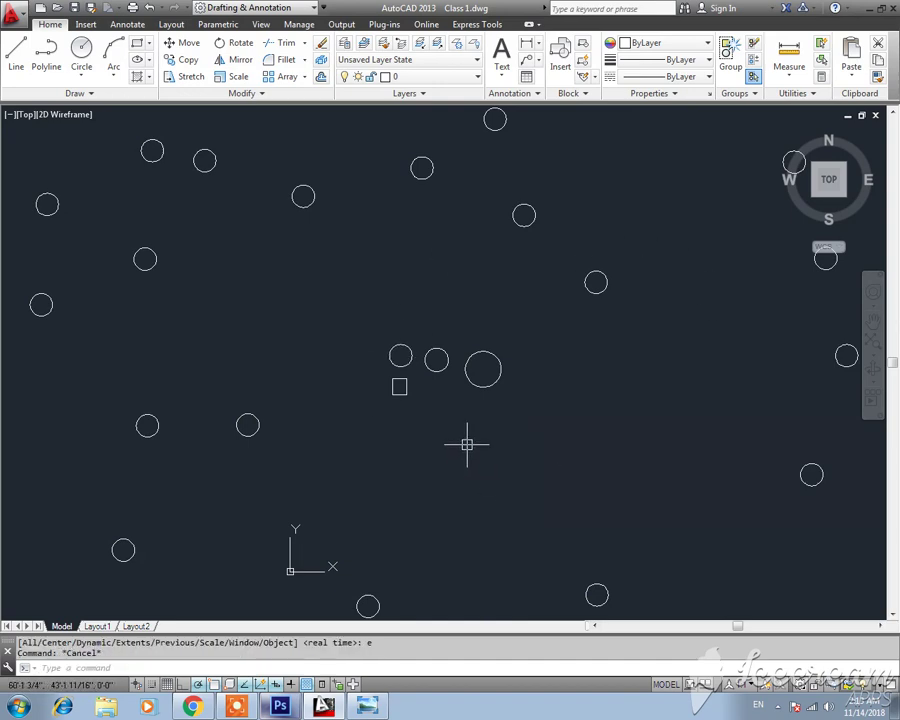
{"action": "type", "text": "z"}
{"action": "key", "text": "Return"}
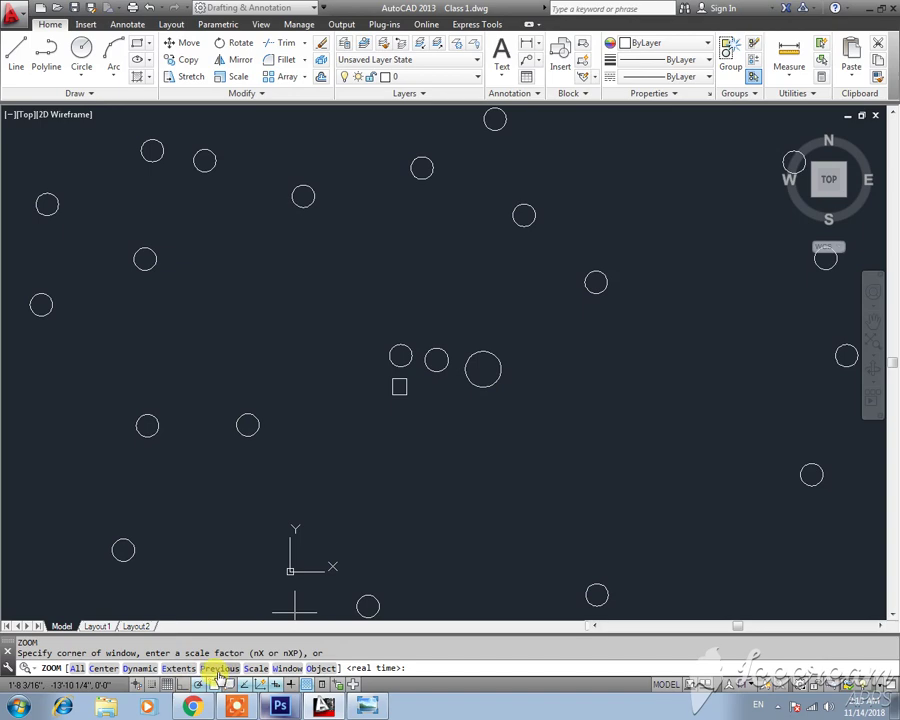
- Zoom Previous back to the close-up of the large circle above the square, then restart ZOOM
{"action": "left_click", "coordinate": [218, 670]}
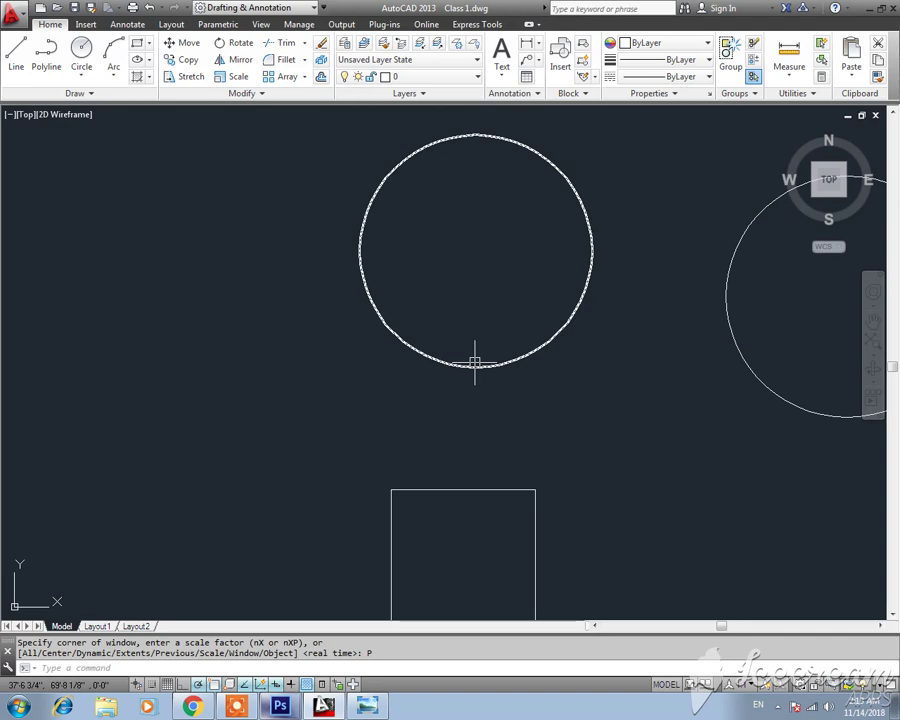
{"action": "key", "text": "Return"}
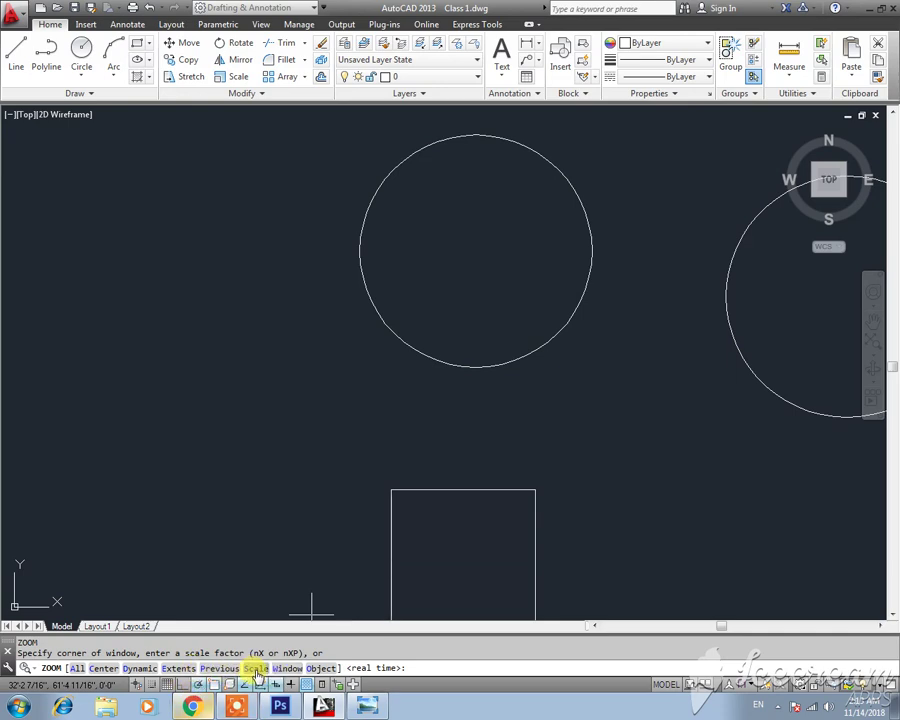
- Zoom by a scale factor of 1 so the central shapes shrink, then restart ZOOM
{"action": "left_click", "coordinate": [255, 669]}
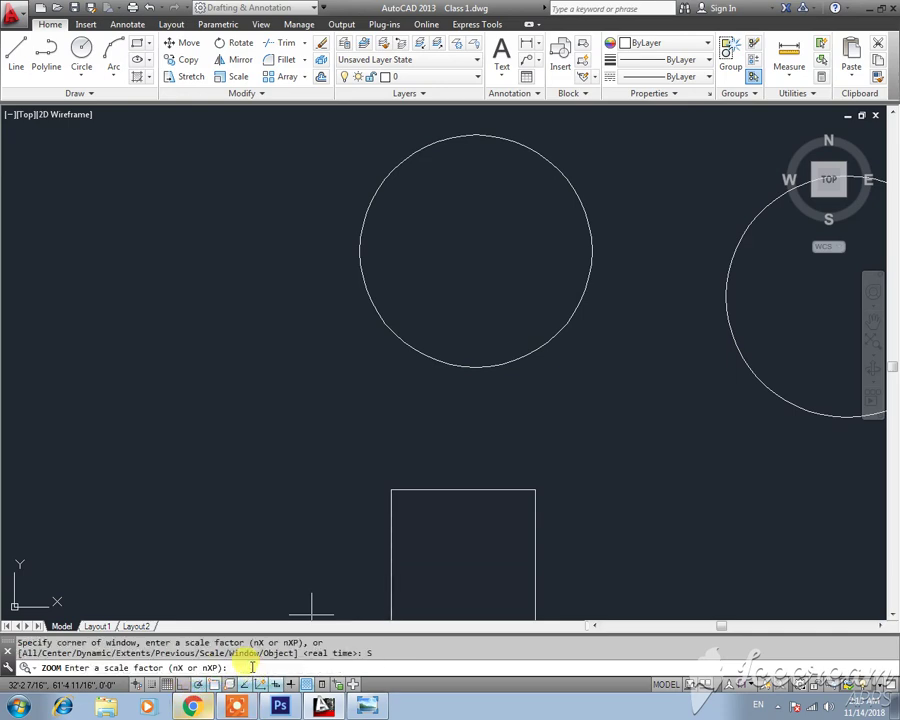
{"action": "type", "text": "1"}
{"action": "key", "text": "Return"}
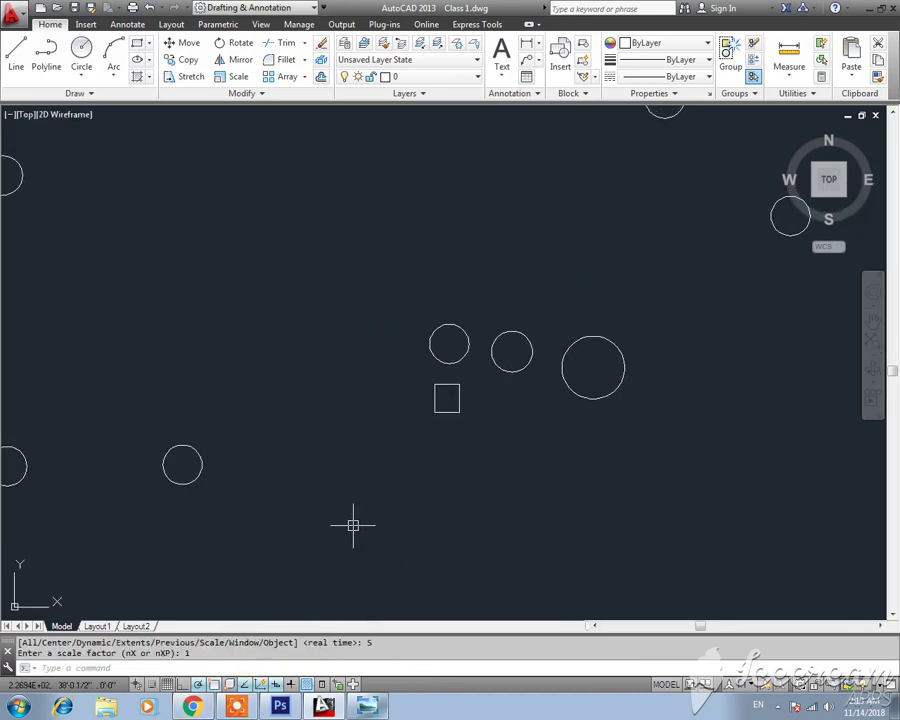
{"action": "key", "text": "Escape"}
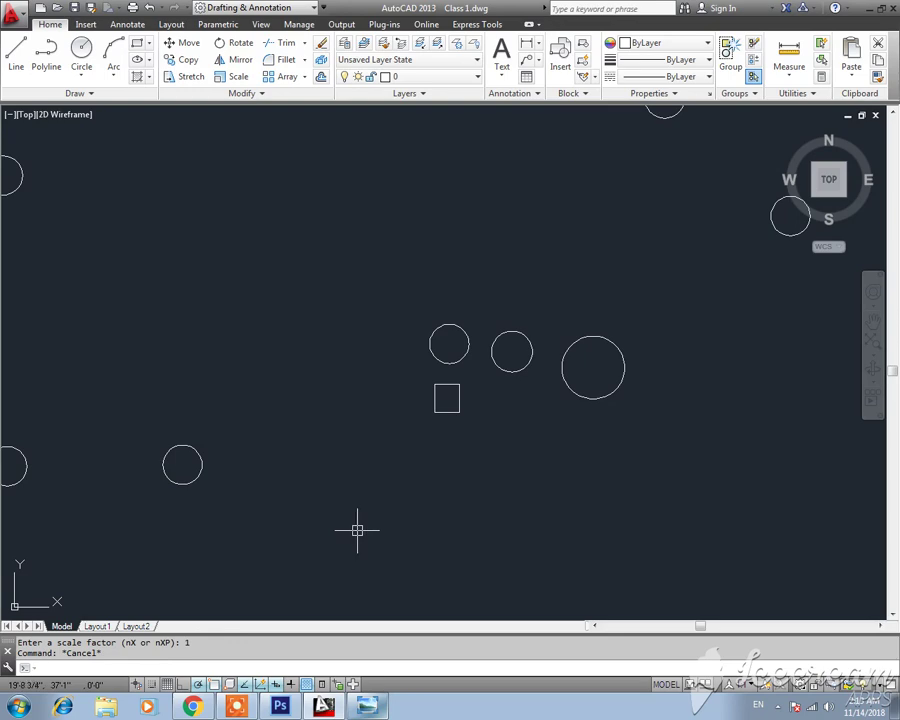
{"action": "type", "text": "z"}
{"action": "key", "text": "Return"}
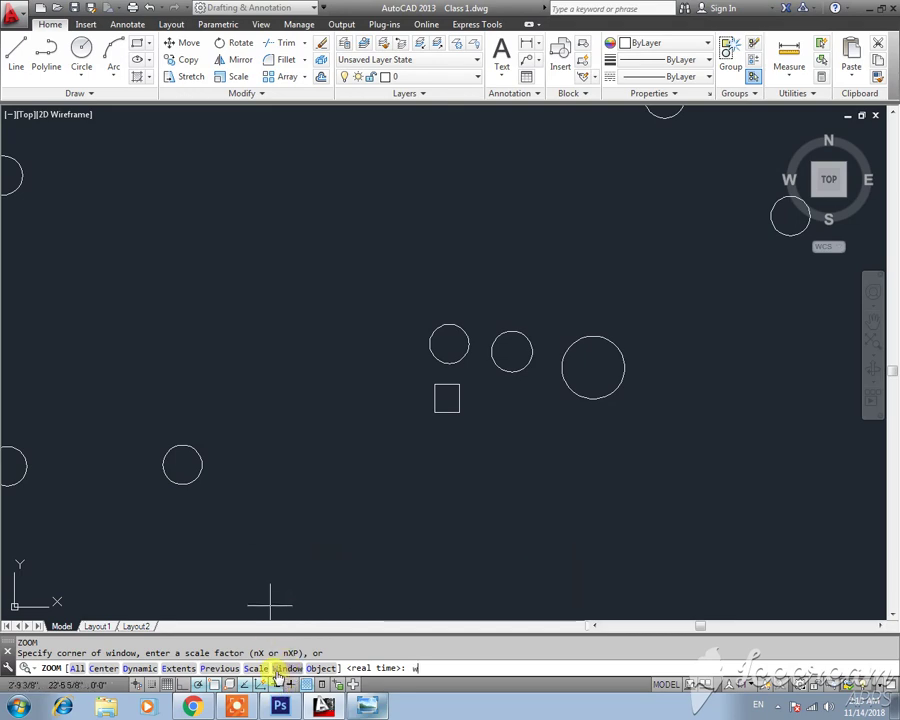
- Zoom Window around the two small circles, then zoom out and pan to the central group
{"action": "key", "text": "Return"}
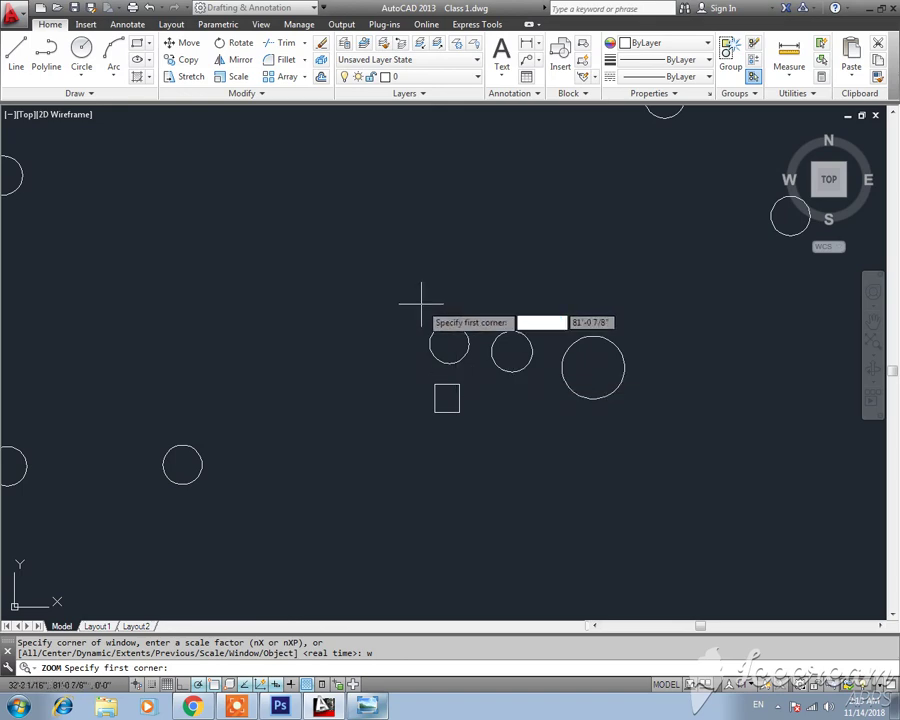
{"action": "left_click", "coordinate": [405, 285]}
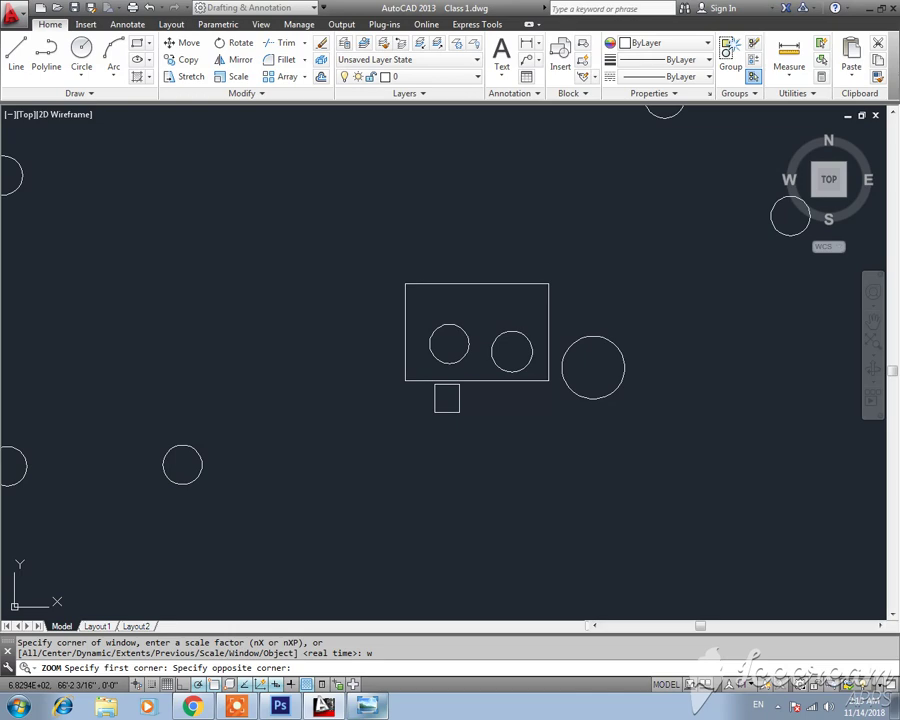
{"action": "left_click", "coordinate": [548, 380]}
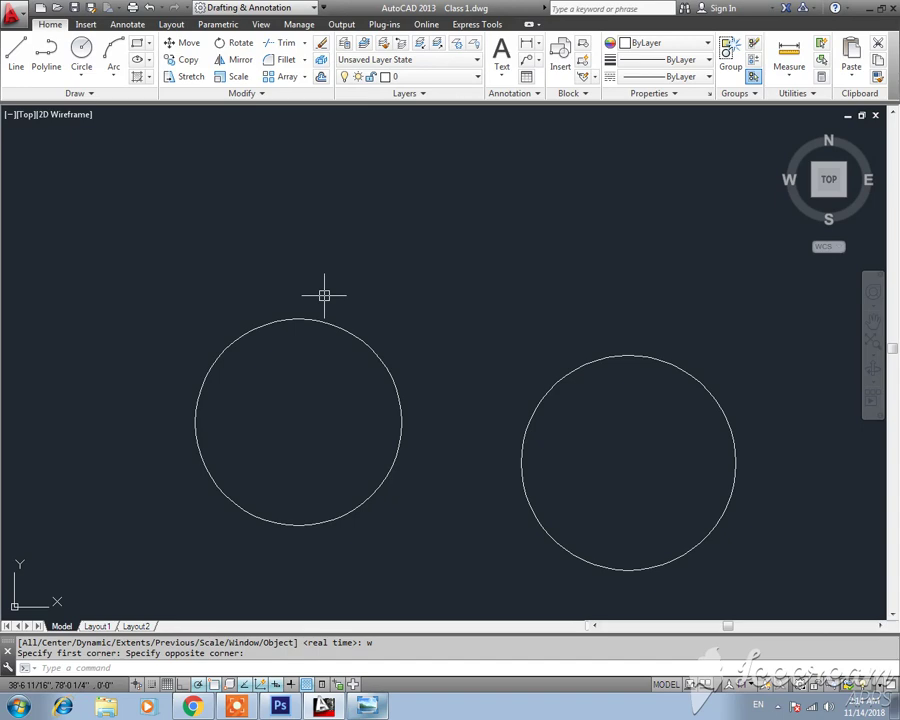
{"action": "scroll", "coordinate": [321, 320], "scroll_direction": "down", "scroll_amount": 5}
{"action": "key", "text": "Escape"}
{"action": "middle_click_drag", "start_coordinate": [360, 346], "coordinate": [283, 308]}
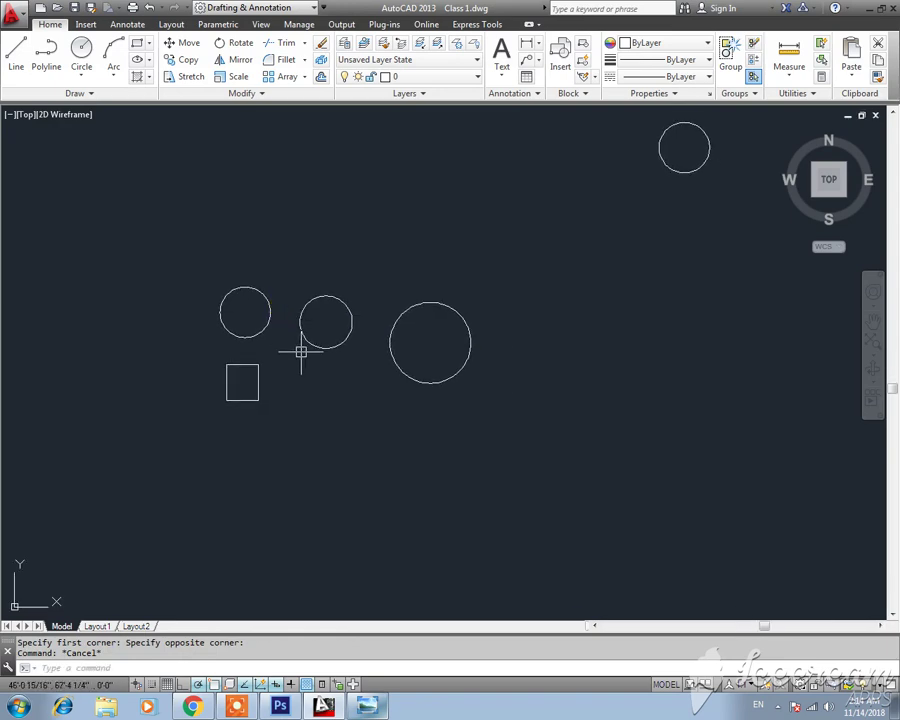
- Zoom Object on the square to fill the screen, then wheel back out to the scattered circles
{"action": "type", "text": "z"}
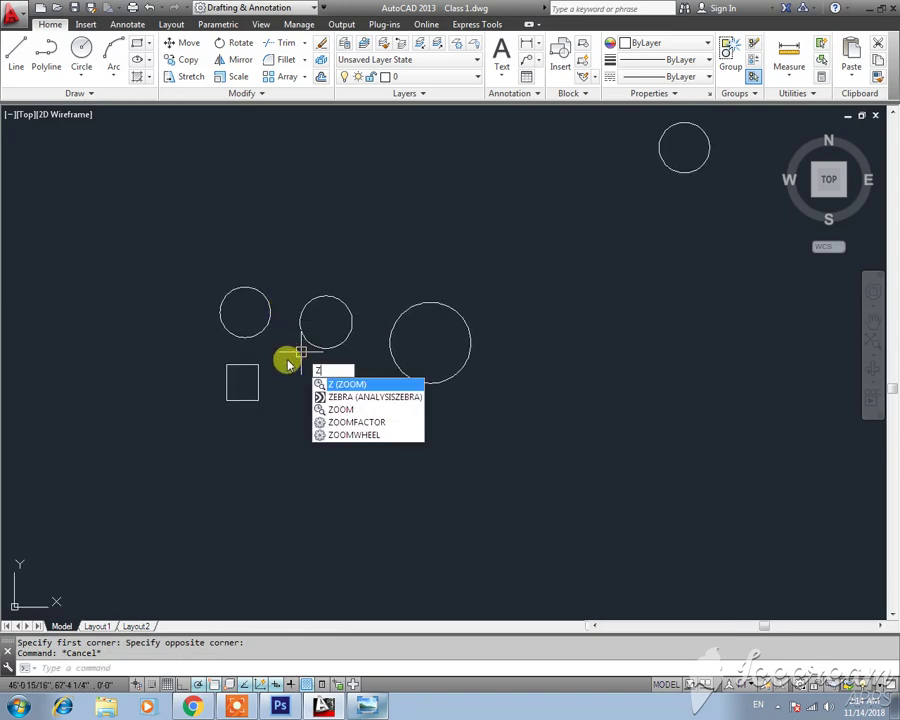
{"action": "key", "text": "Return"}
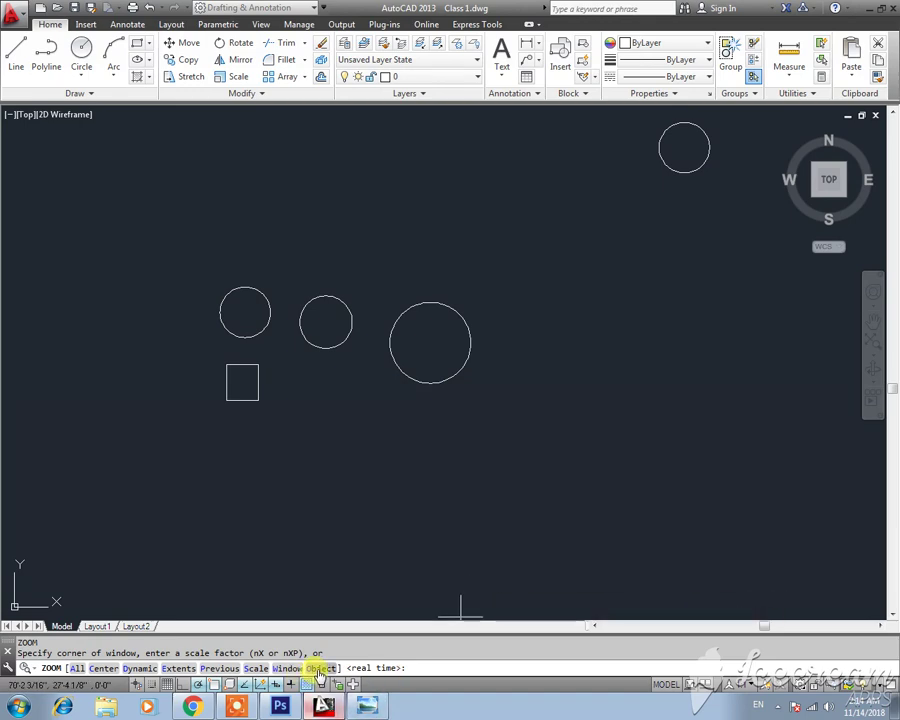
{"action": "left_click", "coordinate": [319, 669]}
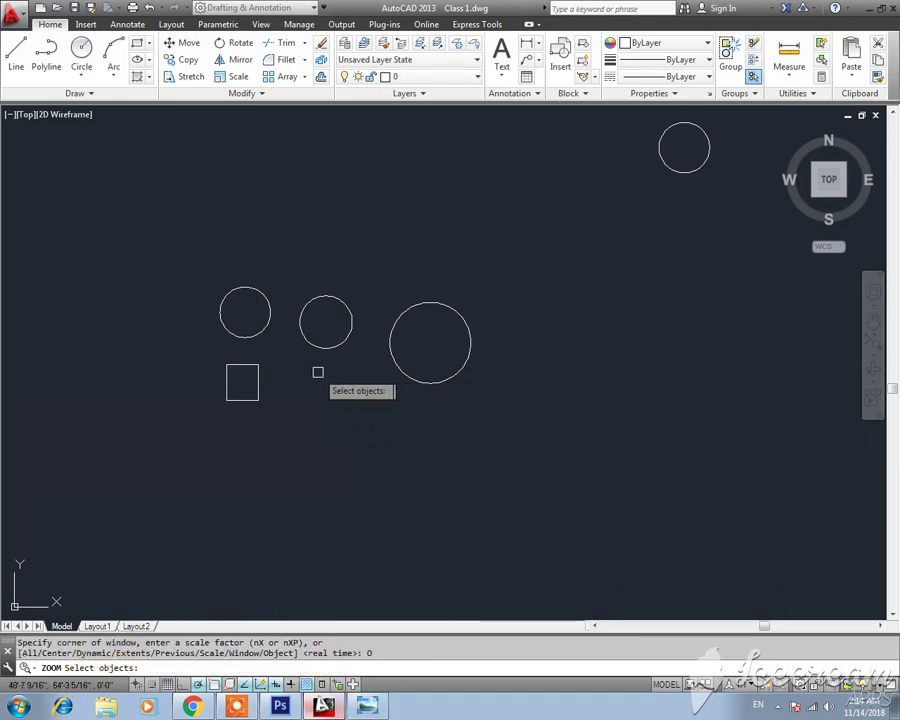
{"action": "left_click", "coordinate": [257, 367]}
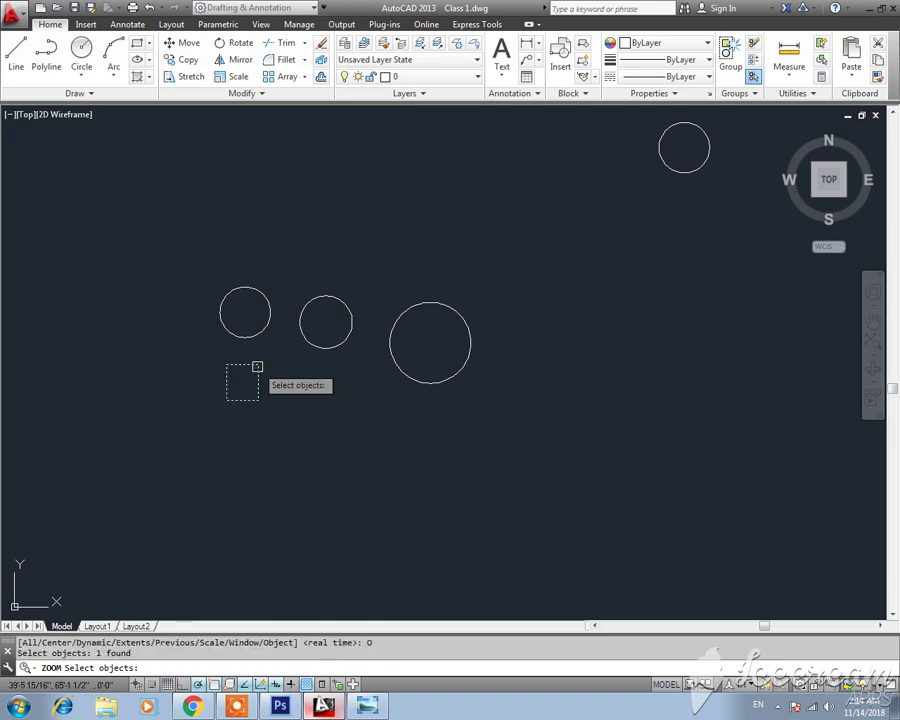
{"action": "key", "text": "Return"}
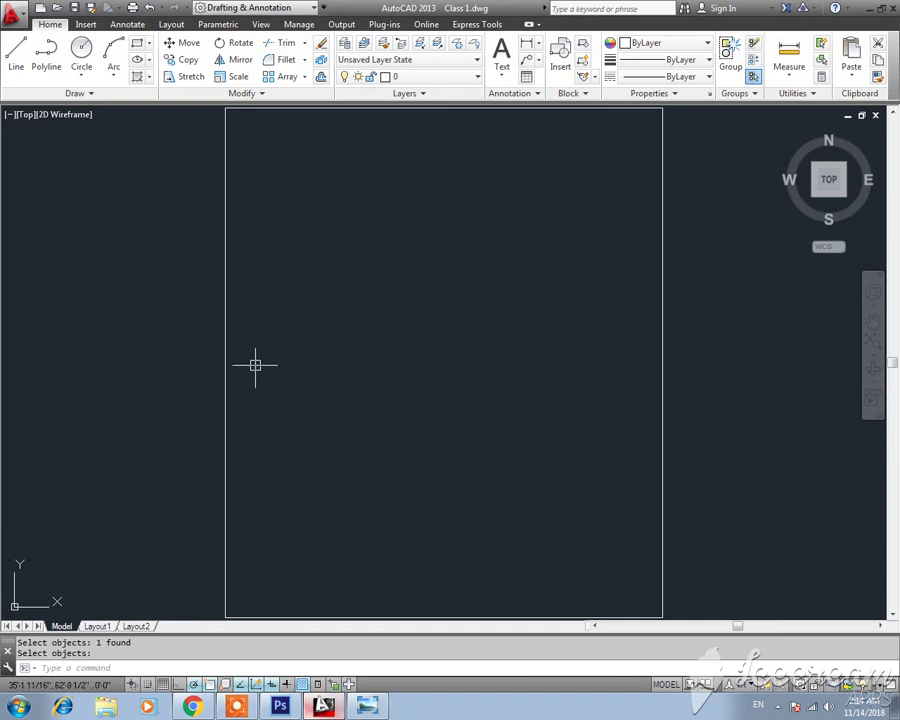
{"action": "scroll", "coordinate": [281, 393], "scroll_direction": "up", "scroll_amount": 5}
- Zoom Extents with E to refit all scattered circles and the square
{"action": "type", "text": "z"}
{"action": "key", "text": "Return"}
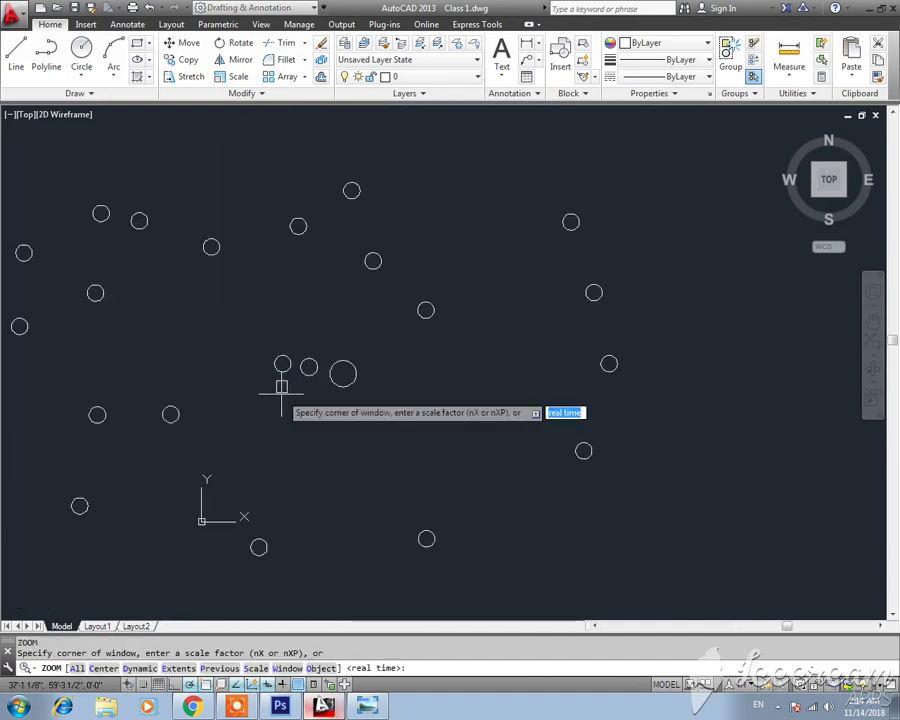
{"action": "scroll", "coordinate": [20, 382], "scroll_direction": "up", "scroll_amount": 1}
{"action": "type", "text": "e"}
{"action": "key", "text": "Return"}
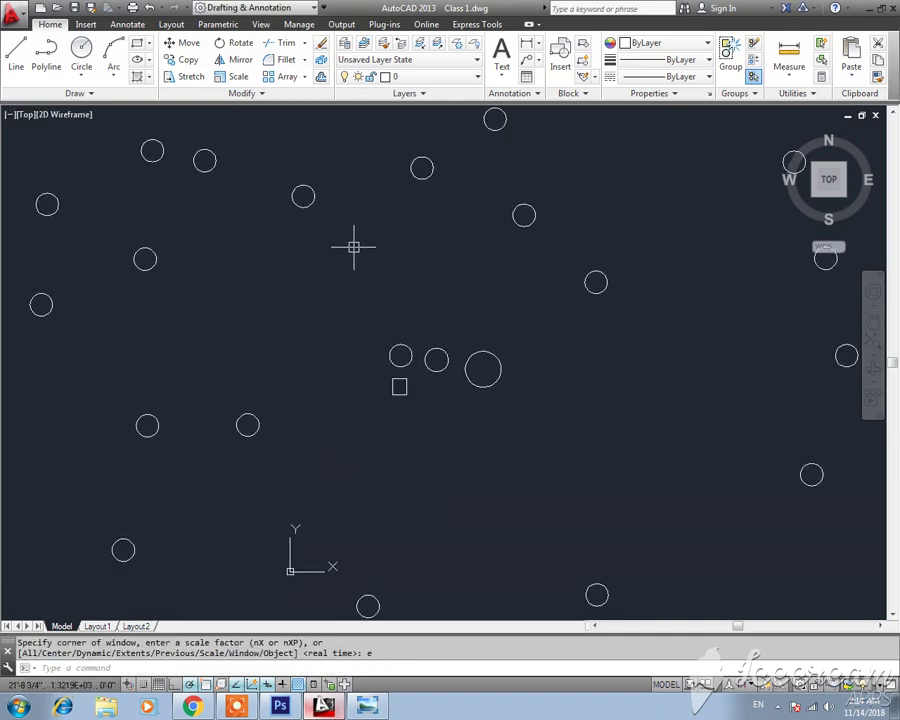
- Cancel two stray selection windows and start ZOOM again
{"action": "left_click", "coordinate": [325, 178]}
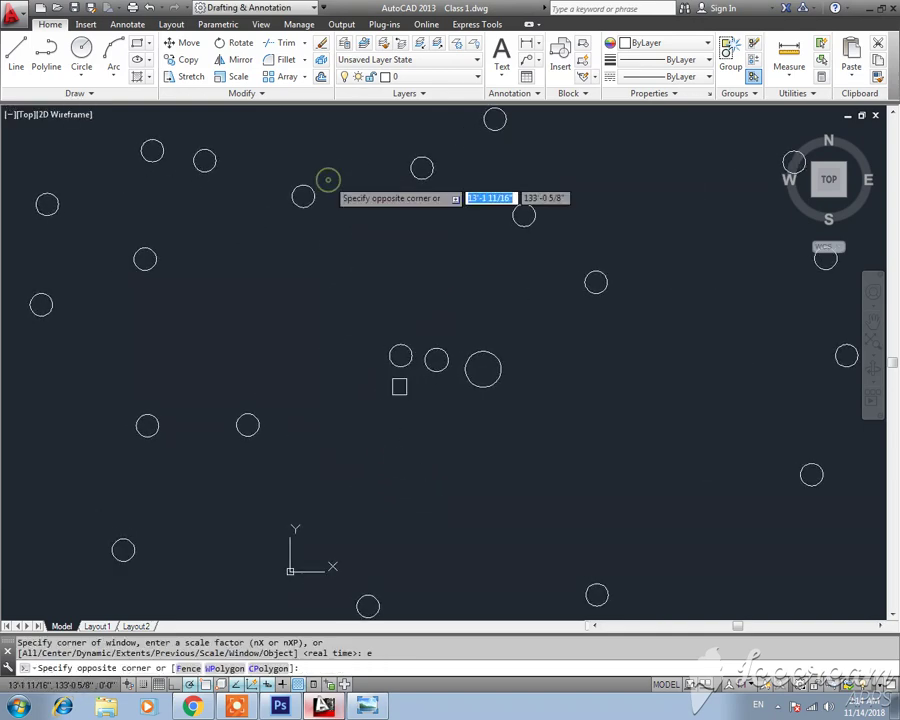
{"action": "key", "text": "Escape"}
{"action": "left_click", "coordinate": [302, 196]}
{"action": "key", "text": "Escape"}
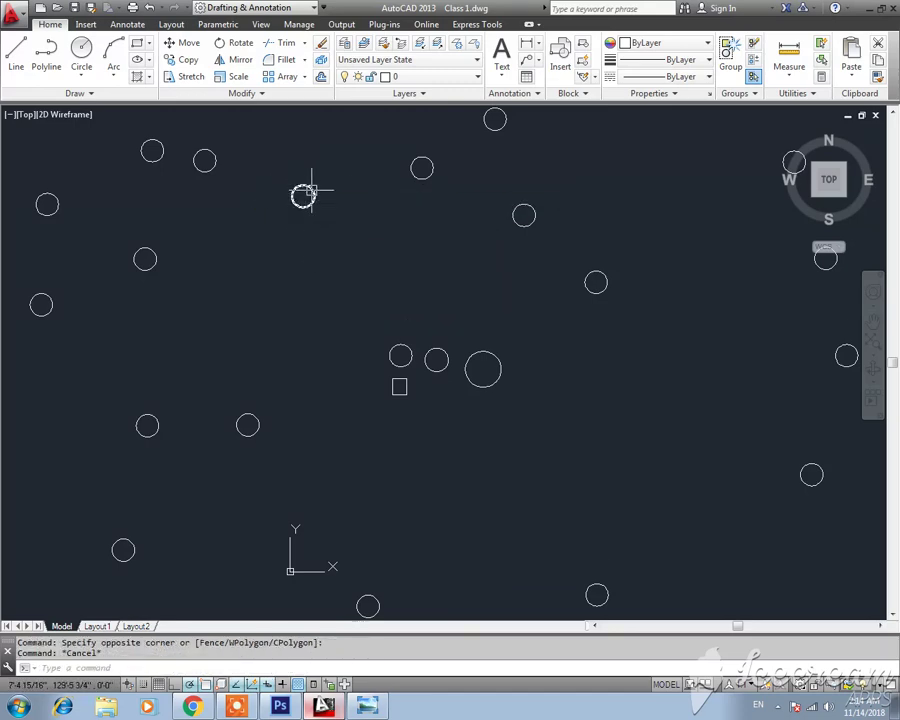
{"action": "type", "text": "z"}
{"action": "key", "text": "Return"}
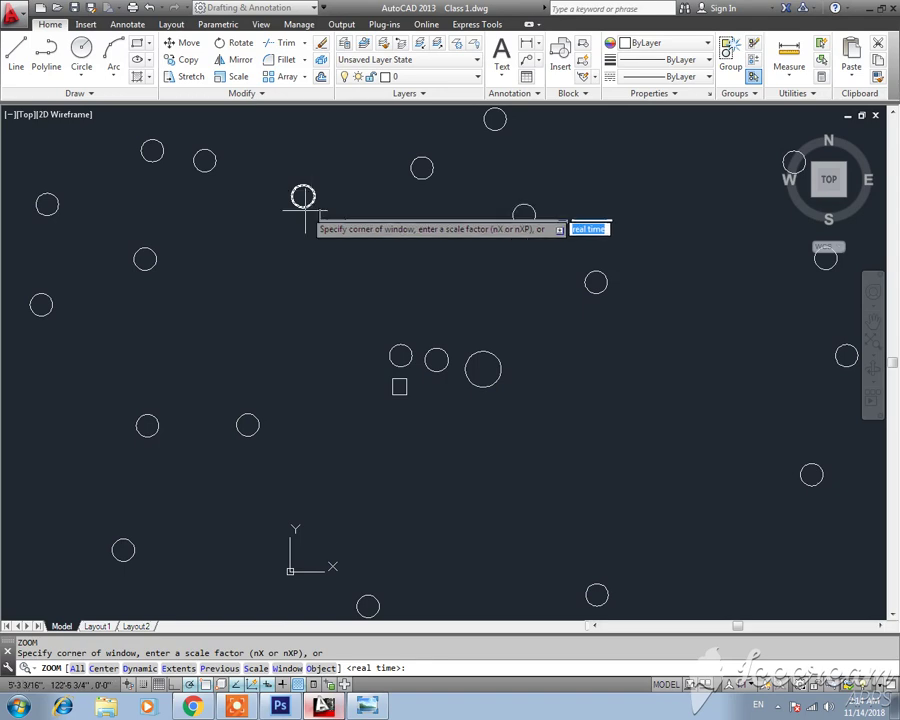
- Use Zoom Object on the small upper-left circle so it fills the drawing area
{"action": "type", "text": "o"}
{"action": "key", "text": "Return"}
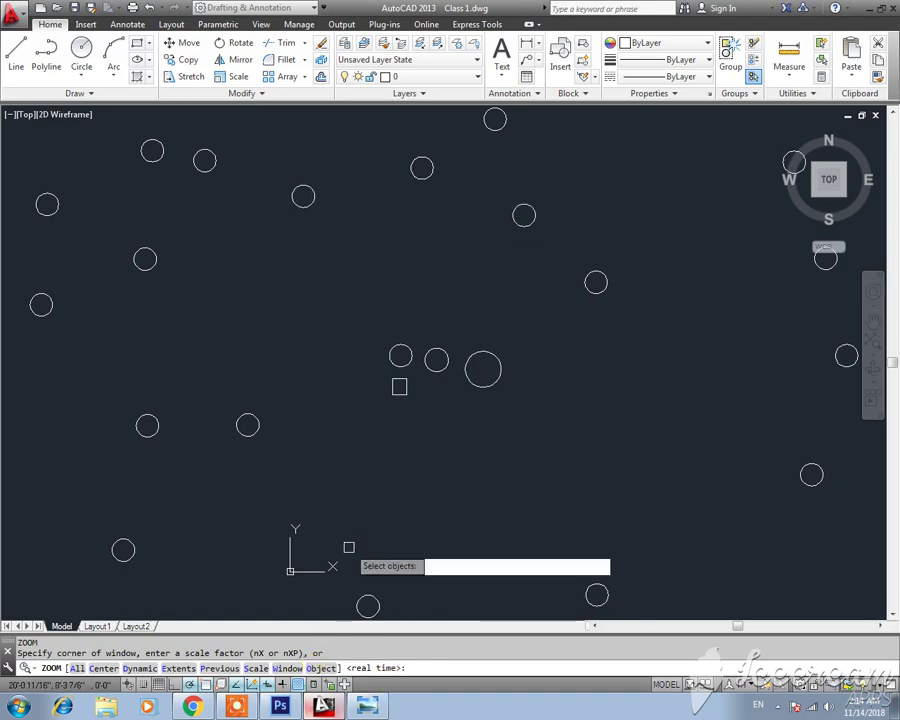
{"action": "left_click", "coordinate": [304, 194]}
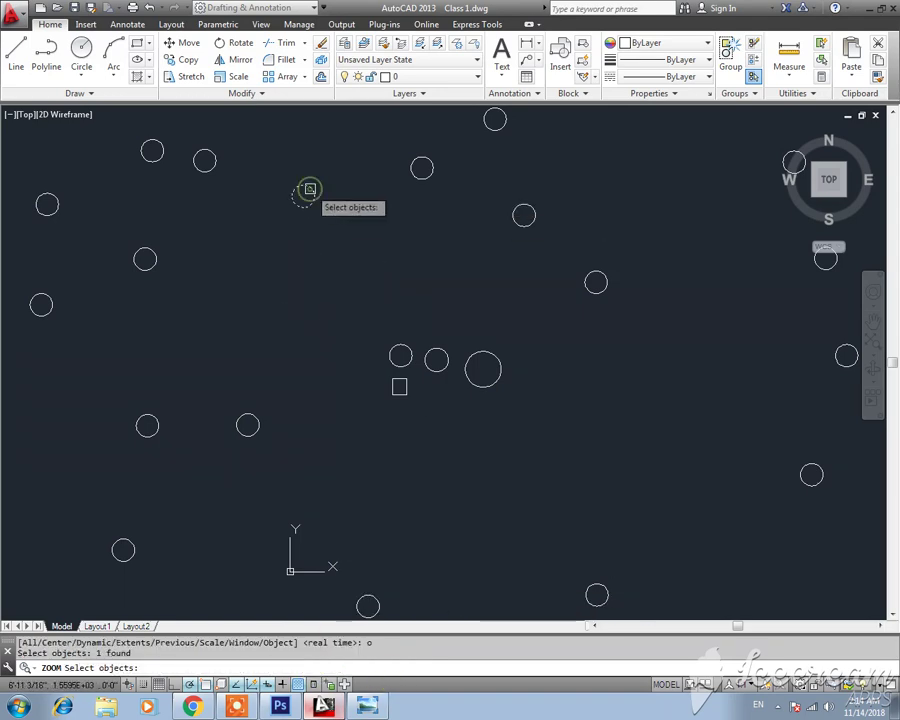
{"action": "scroll", "coordinate": [304, 194], "scroll_direction": "up", "scroll_amount": 1}
{"action": "key", "text": "Return"}
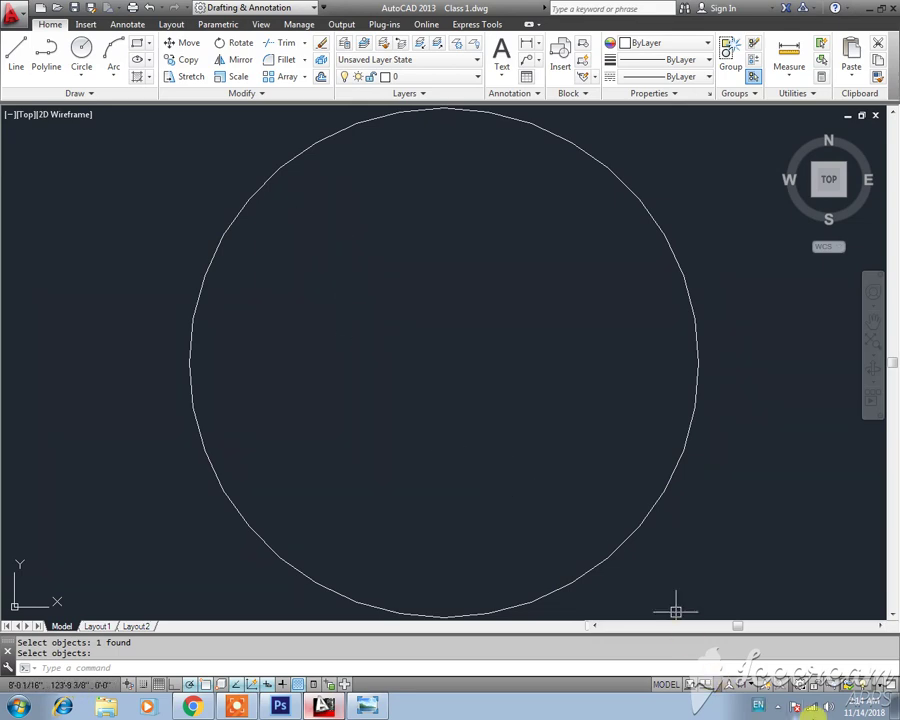
- Cancel the pending prompts and zoom out slightly so the circle appears smaller
{"action": "left_click", "coordinate": [778, 706]}
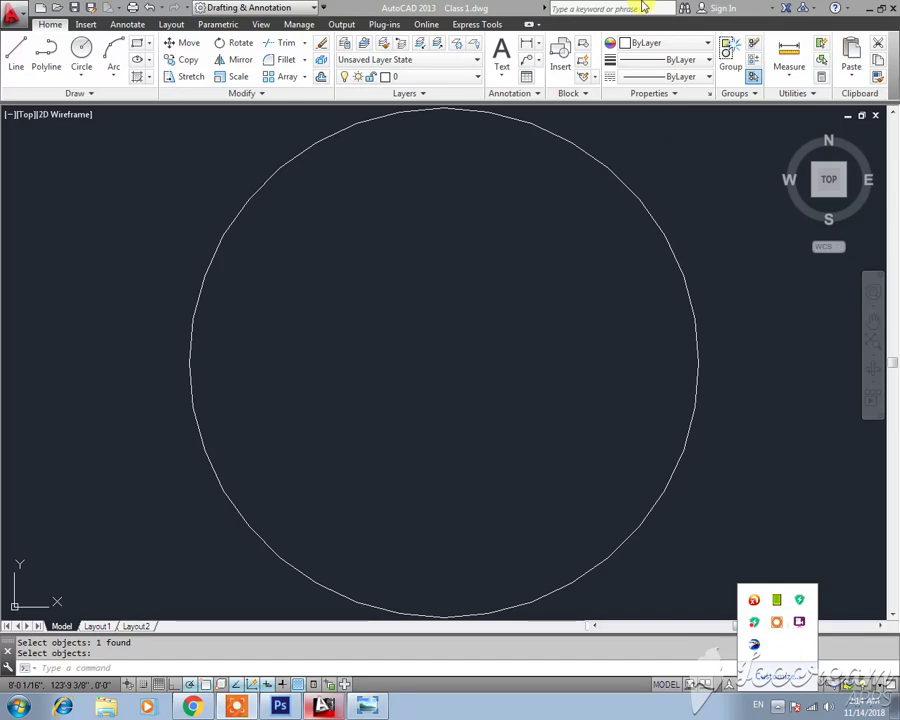
{"action": "key", "text": "Escape"}
{"action": "scroll", "coordinate": [480, 512], "scroll_direction": "down", "scroll_amount": 4}
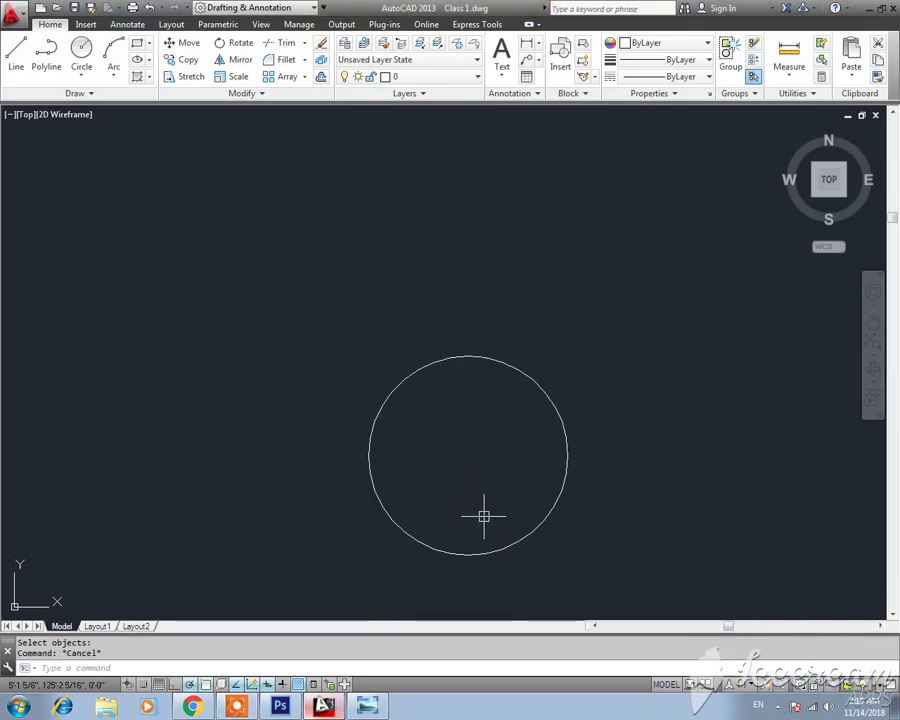
{"action": "key", "text": "Escape"}
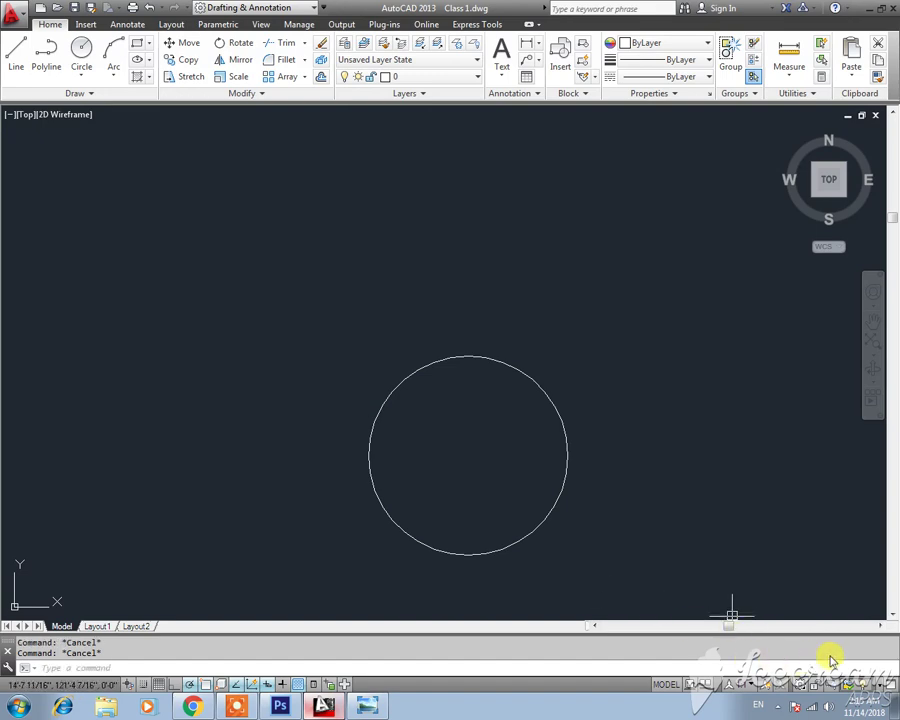
- Start a fresh ZOOM command with Z beside the single circle
{"action": "type", "text": "z"}
{"action": "key", "text": "Return"}
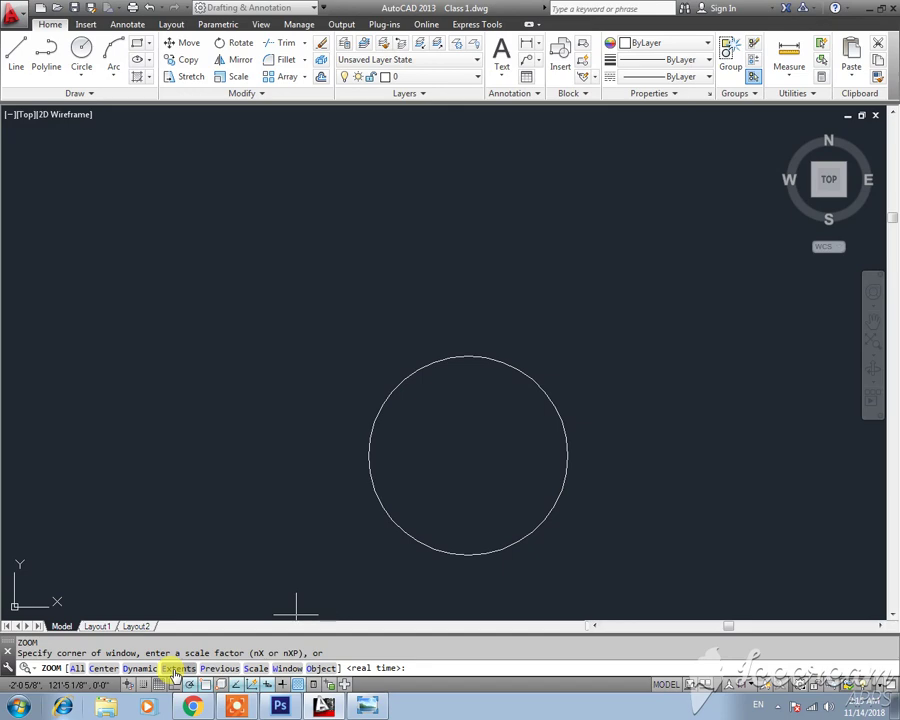
- Zoom out, pan up, and Zoom Window around the two upper-left circles
{"action": "scroll", "coordinate": [176, 618], "scroll_direction": "down", "scroll_amount": 2}
{"action": "scroll", "coordinate": [176, 618], "scroll_direction": "down", "scroll_amount": 4}
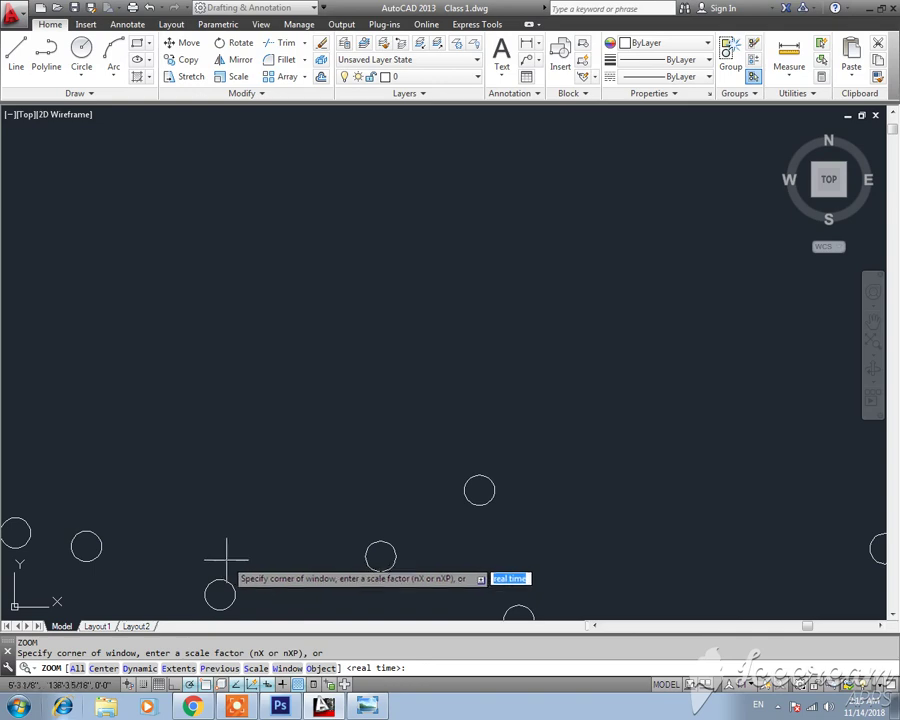
{"action": "scroll", "coordinate": [224, 444], "scroll_direction": "down", "scroll_amount": 2}
{"action": "scroll", "coordinate": [190, 444], "scroll_direction": "down", "scroll_amount": 2}
{"action": "middle_click_drag", "start_coordinate": [230, 488], "coordinate": [249, 381]}
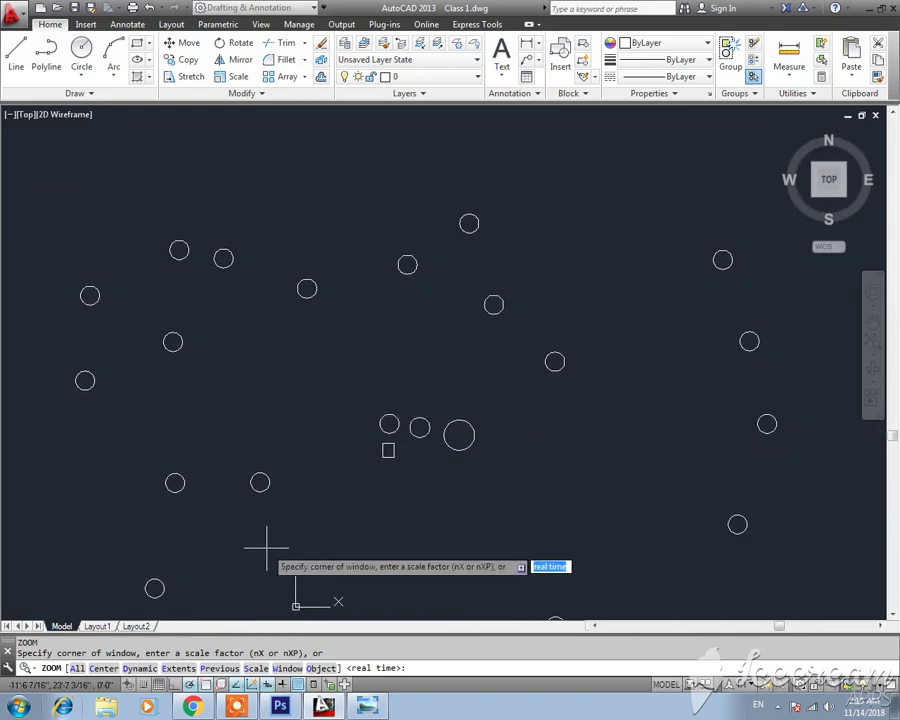
{"action": "left_click", "coordinate": [268, 668]}
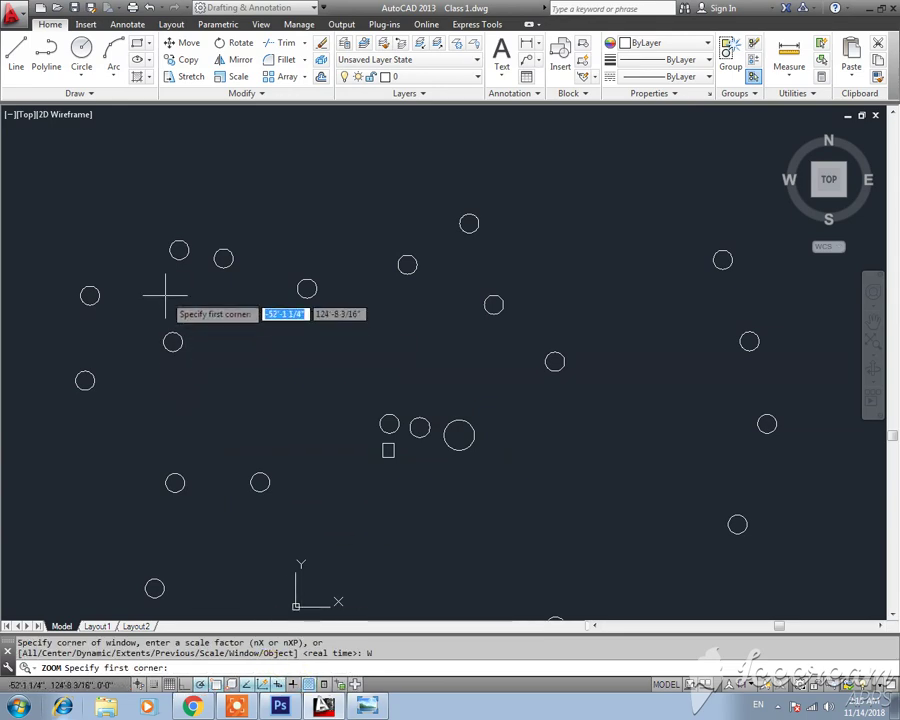
{"action": "left_click", "coordinate": [135, 223]}
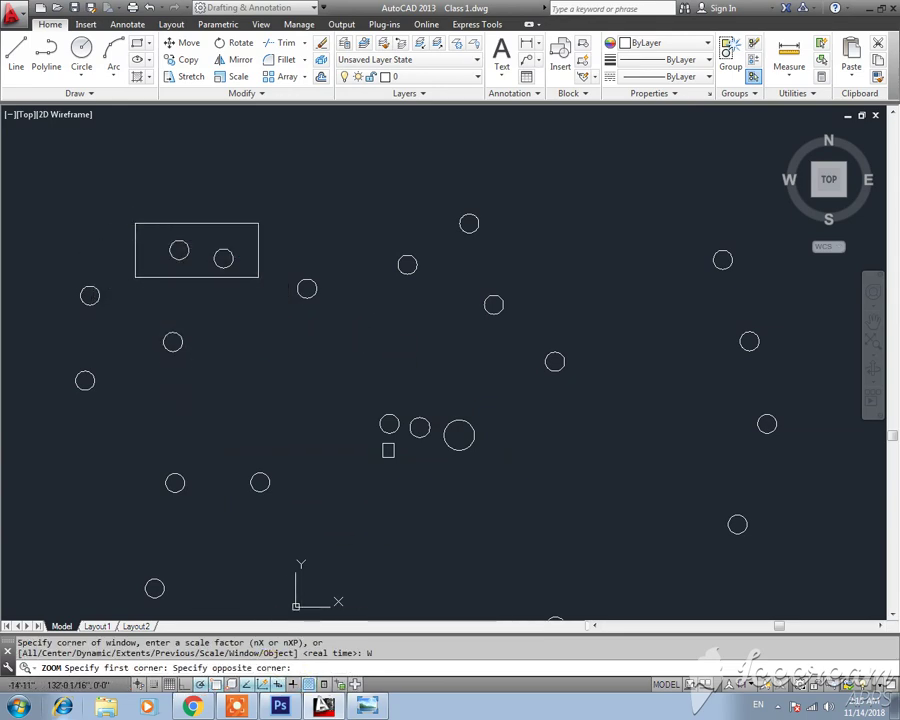
{"action": "left_click", "coordinate": [259, 277]}
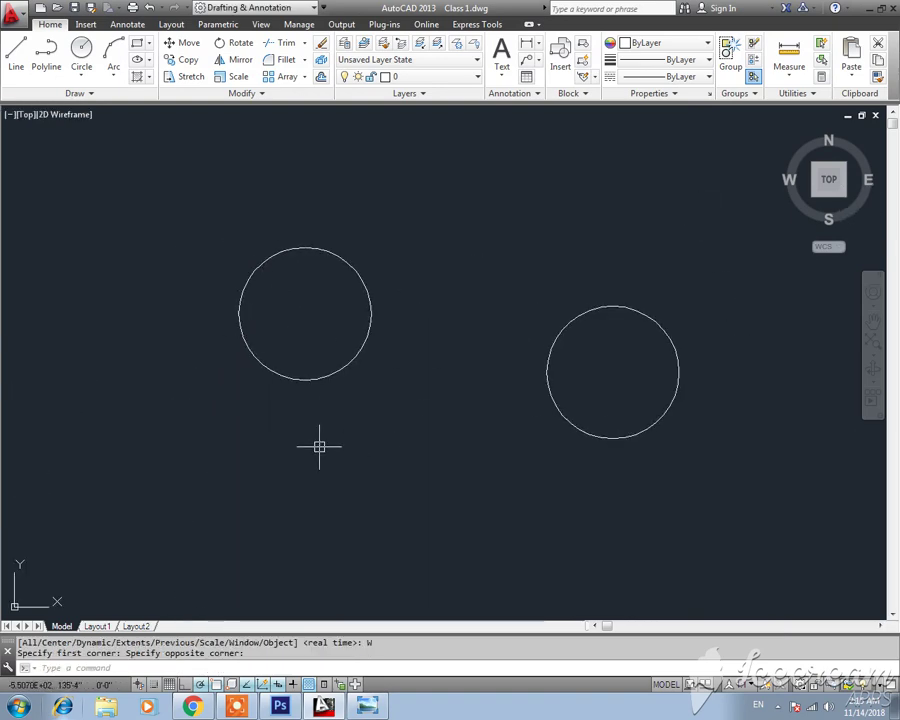
- Zoom back out to the whole scattered layout and restart ZOOM with Z
{"action": "scroll", "coordinate": [319, 446], "scroll_direction": "down", "scroll_amount": 4}
{"action": "scroll", "coordinate": [340, 480], "scroll_direction": "down", "scroll_amount": 3}
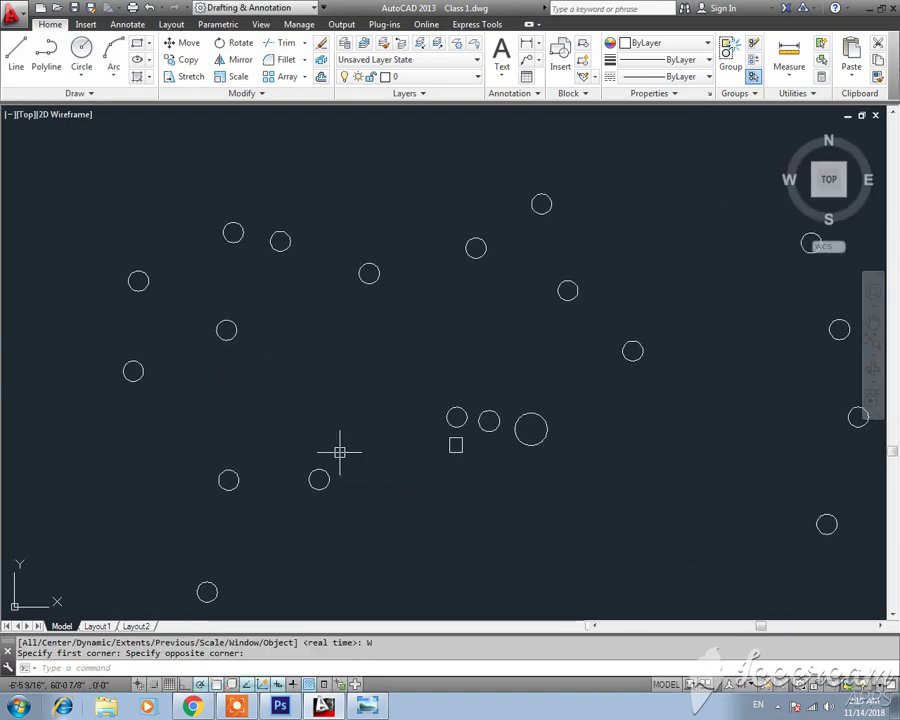
{"action": "type", "text": "z"}
{"action": "key", "text": "Return"}
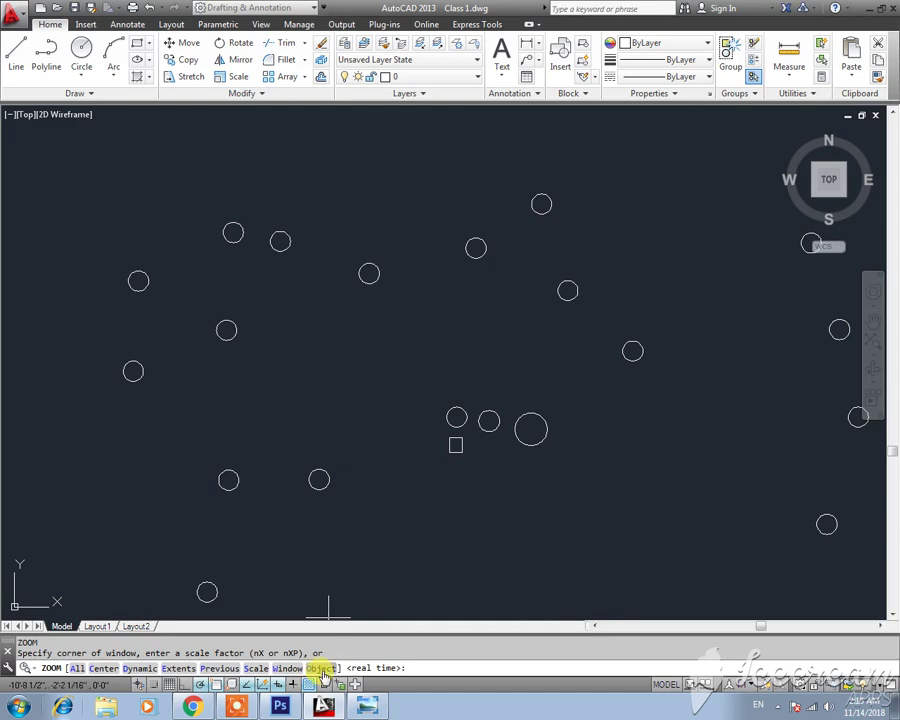
- Zoom Object onto the small circle beside the large one, then bring forward the Zoom Command title image
{"action": "left_click", "coordinate": [321, 668]}
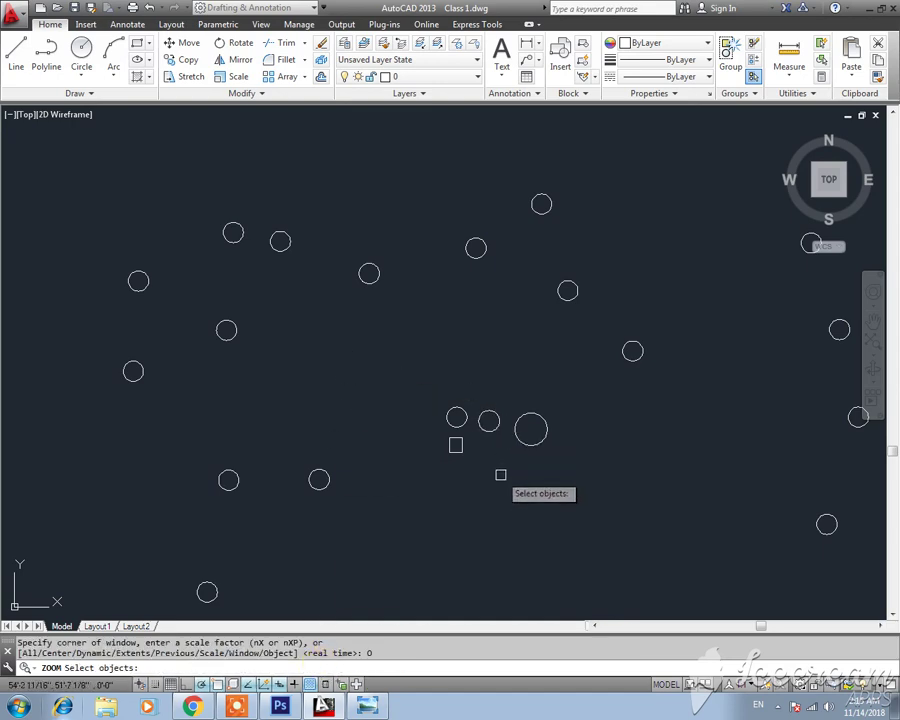
{"action": "left_click", "coordinate": [489, 416]}
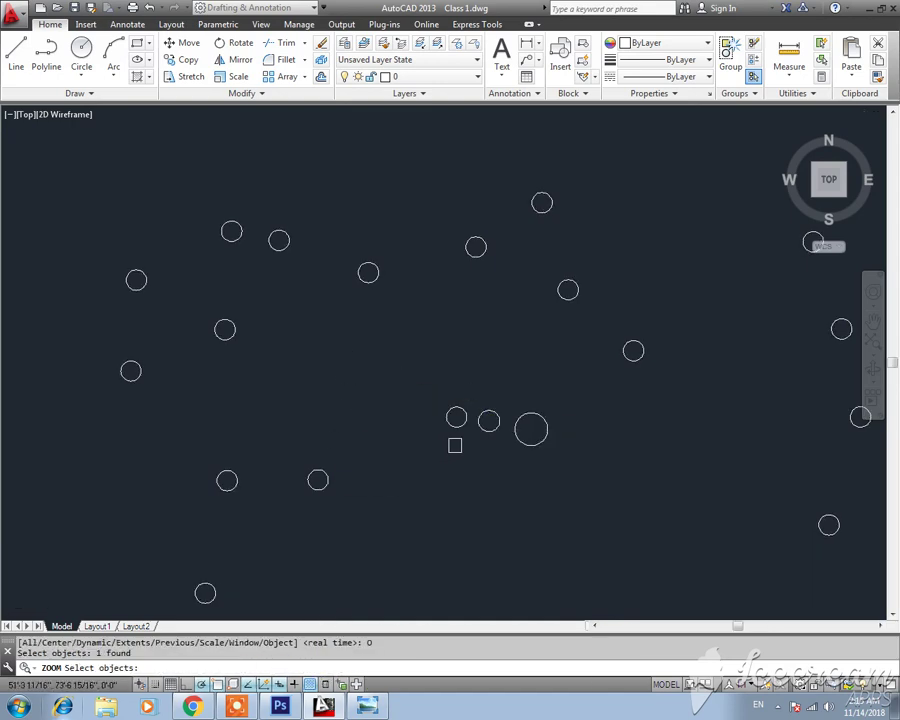
{"action": "key", "text": "Return"}
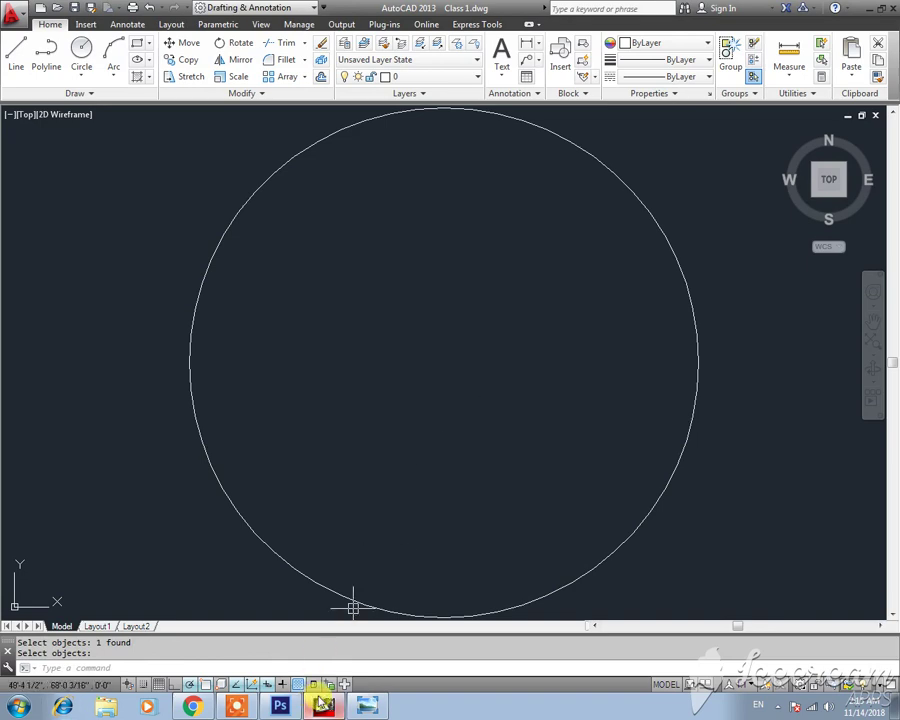
{"action": "left_click", "coordinate": [783, 706]}
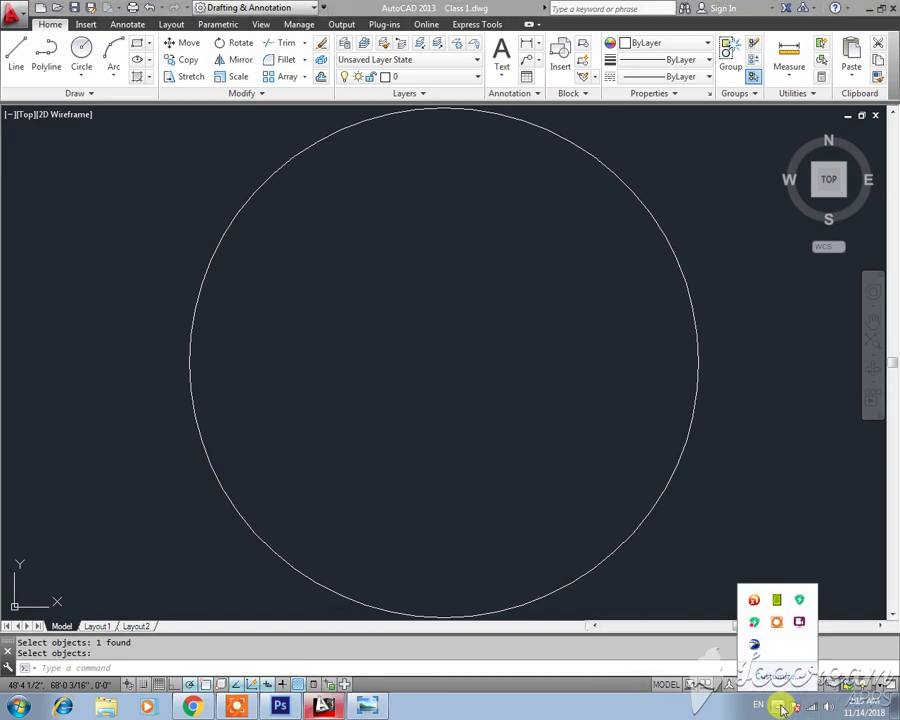
{"action": "left_click", "coordinate": [380, 710]}
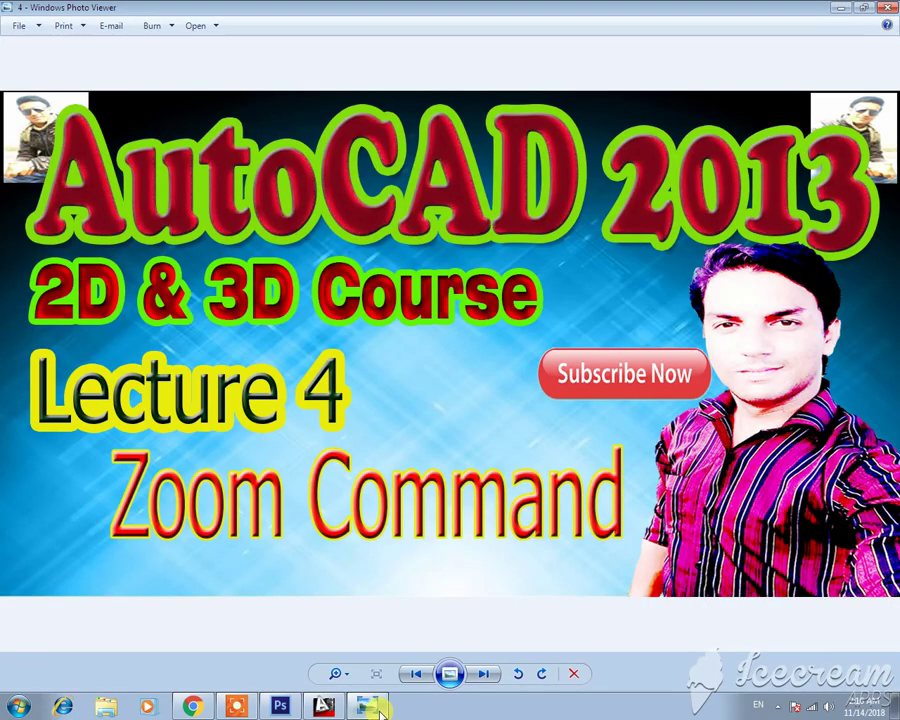